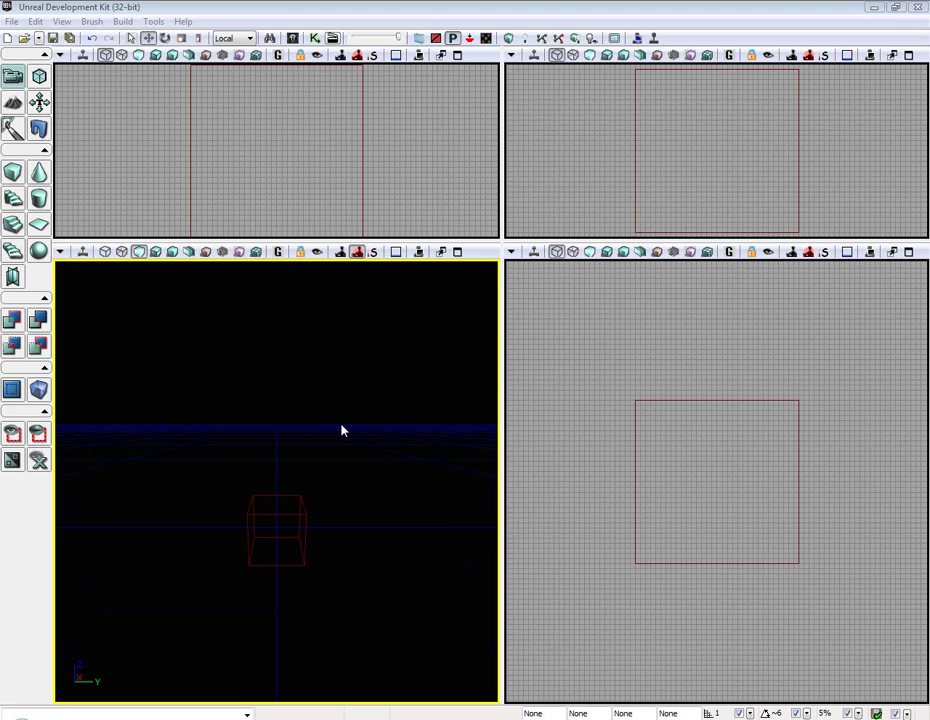
Step: Resize the cube brush to 1024 × 512 × 16 and rebuild it
mouse_move(427, 478)
right_mouse_down()
mouse_move(427, 530)
mouse_move(433, 406)
right_mouse_up()
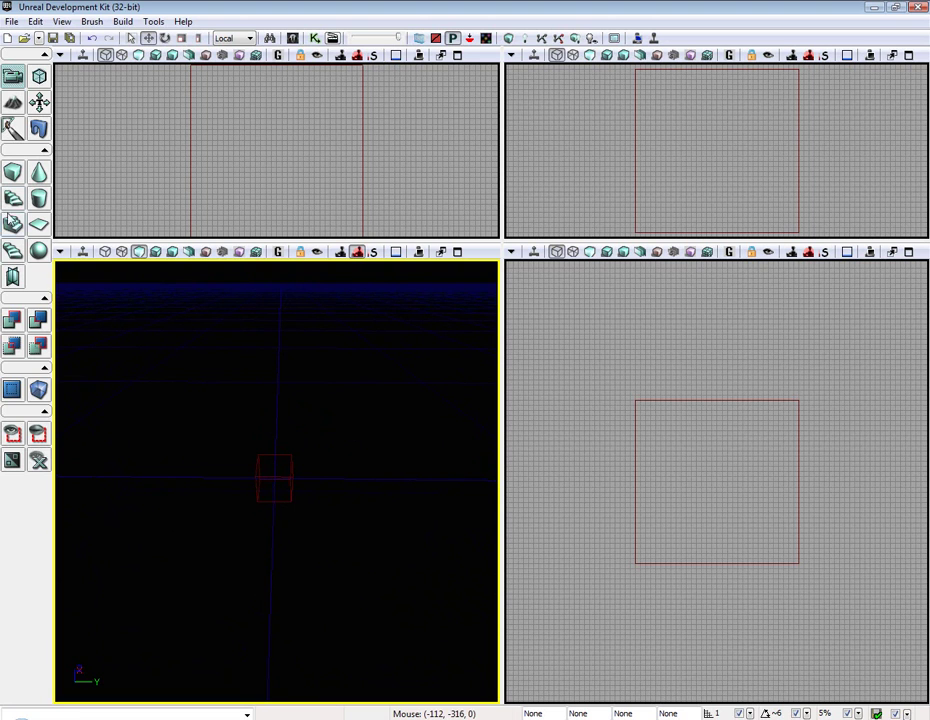
right_click(7, 177)
left_click(483, 128)
type("1024")
key("Tab")
type("512")
key("Return")
key("Tab")
type("16")
key("Return")
left_click(526, 287)
Step: Slide the brush along Y away from the first slab and CSG-add a second checkered slab
right_click_drag(346, 370, 346, 370)
left_click(295, 406)
left_click_drag(365, 448, 210, 449)
right_click_drag(210, 449, 169, 333)
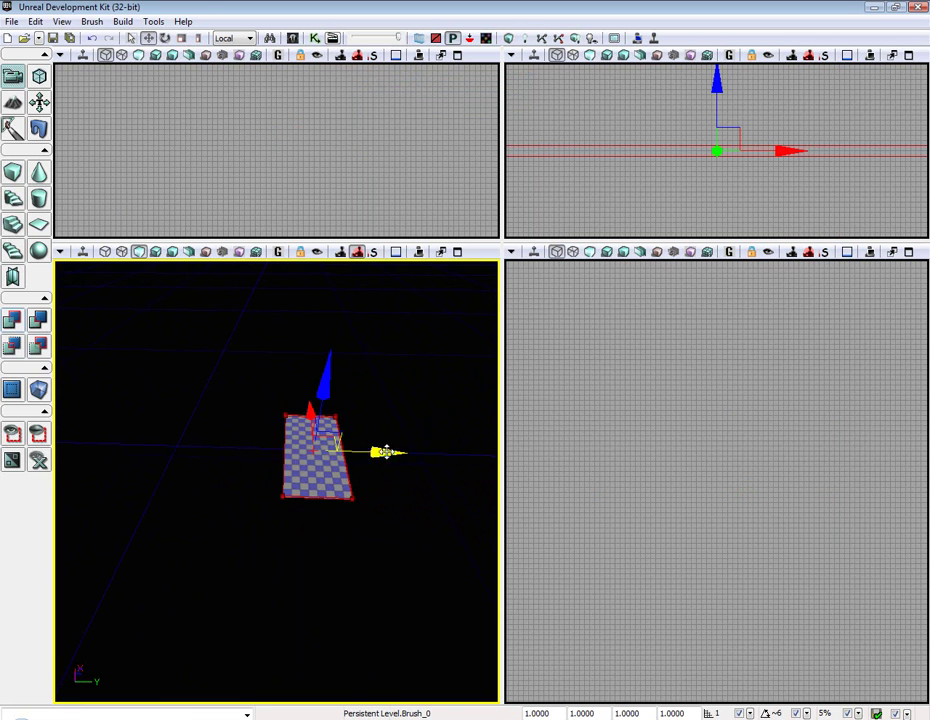
left_click_drag(386, 453, 388, 461)
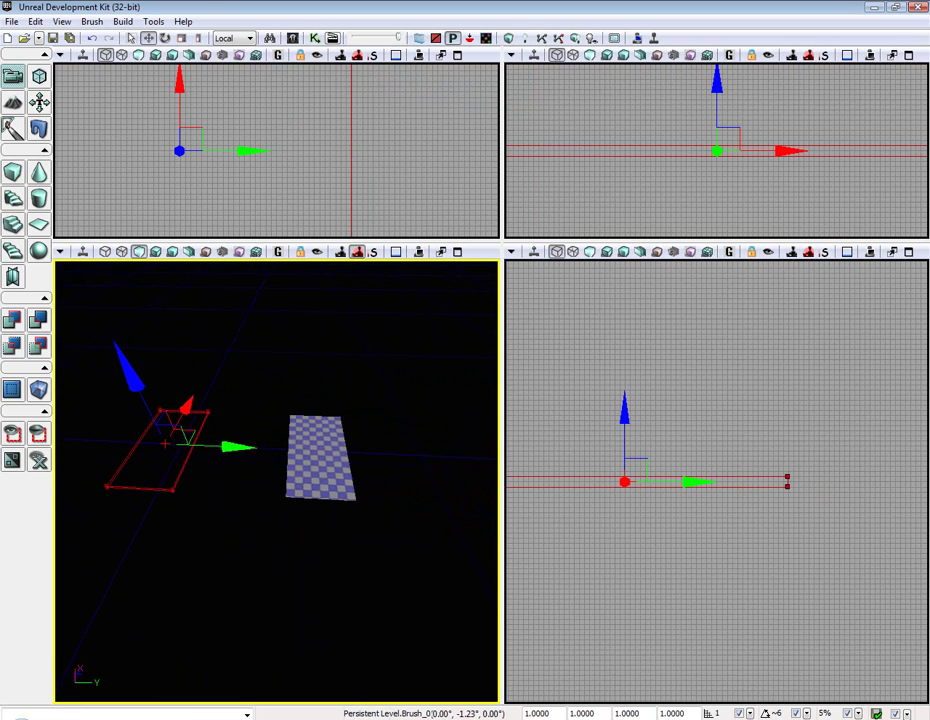
right_click_drag(388, 461, 250, 450)
left_click(20, 319)
Step: Lift the brush upward above the floor
right_click_drag(249, 293, 249, 293)
left_click_drag(176, 360, 172, 300)
right_click_drag(250, 450, 250, 450)
Step: Rebuild the cube brush at 256 × 256
right_click(13, 174)
left_click(483, 128)
type("256")
key("Tab")
type("256")
key("Tab")
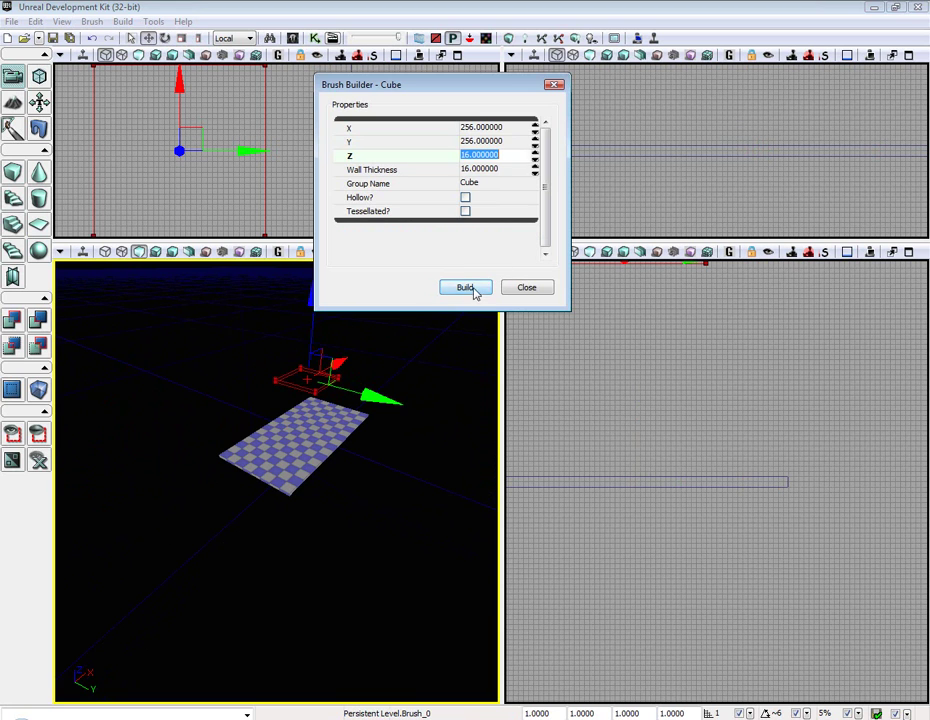
left_click(472, 289)
left_click(527, 287)
Step: CSG-add the brush as a small platform, lower it toward the floor, and select it
left_click(12, 318)
mouse_move(280, 520)
left_mouse_down()
mouse_move(280, 420)
mouse_move(292, 414)
left_mouse_up()
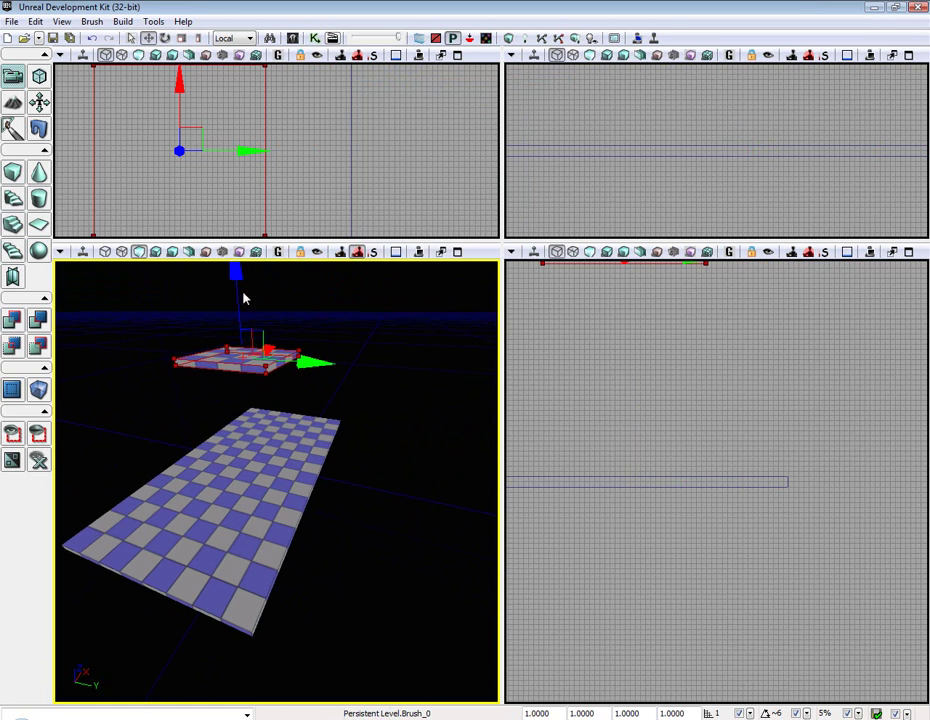
left_click_drag(243, 298, 243, 360)
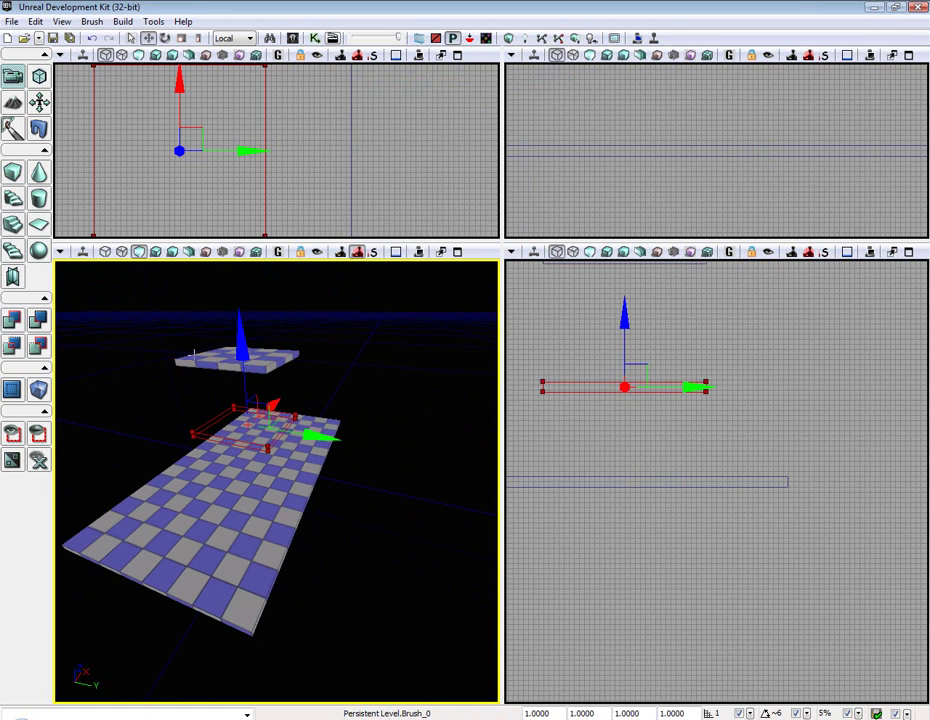
left_click(603, 382)
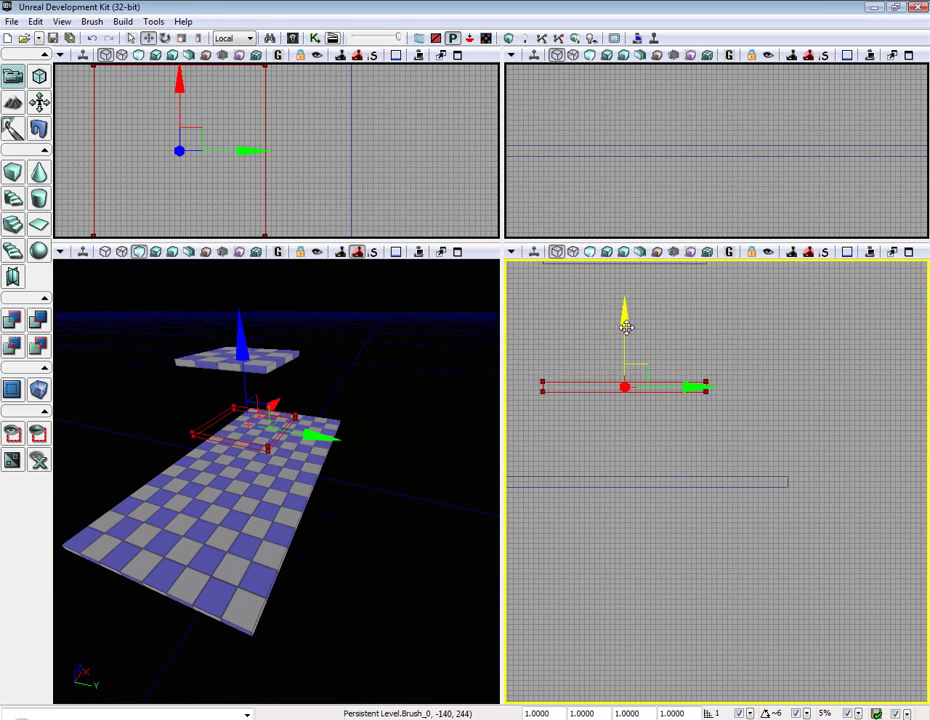
mouse_move(625, 324)
left_mouse_down()
mouse_move(644, 426)
mouse_move(706, 386)
mouse_move(779, 375)
left_mouse_up()
left_click(779, 369)
Step: Convert the platform brush into static mesh Platform in package Tutorial
right_click(242, 345)
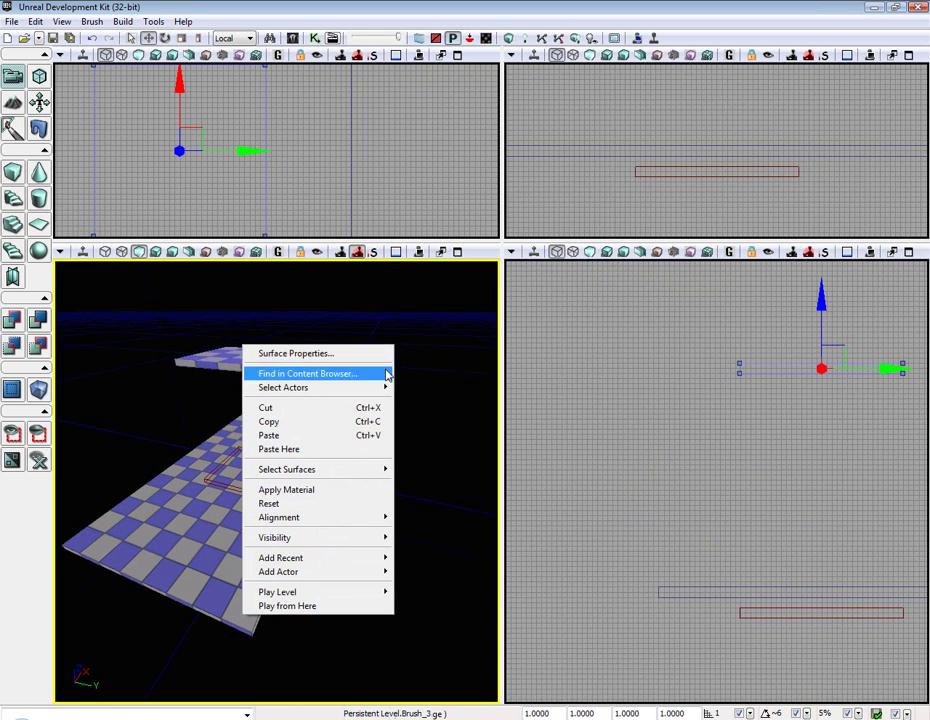
right_click(779, 369)
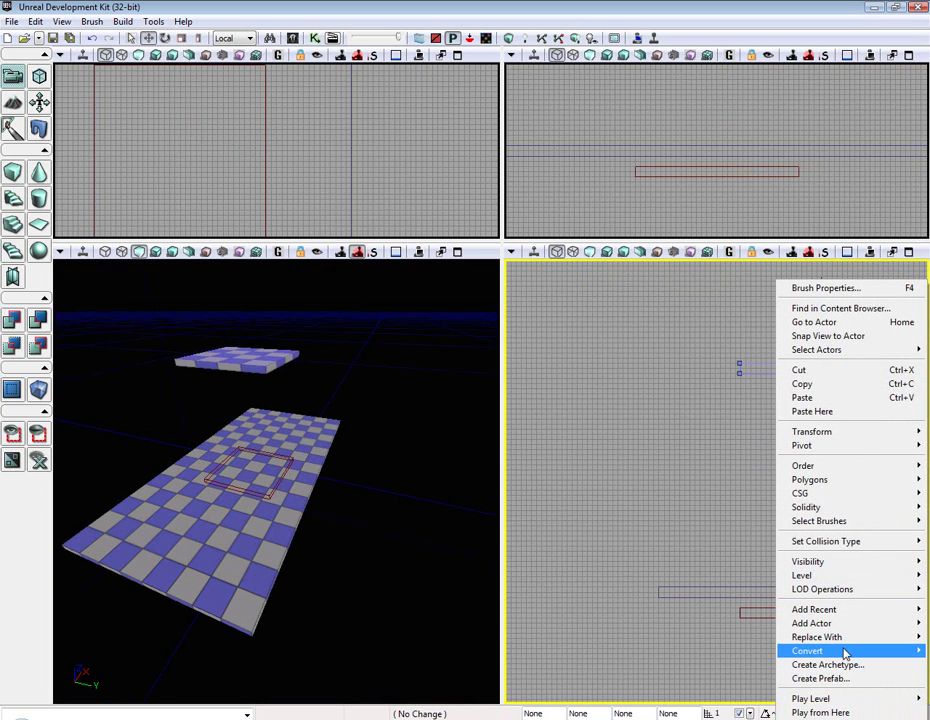
mouse_move(808, 651)
left_click(720, 651)
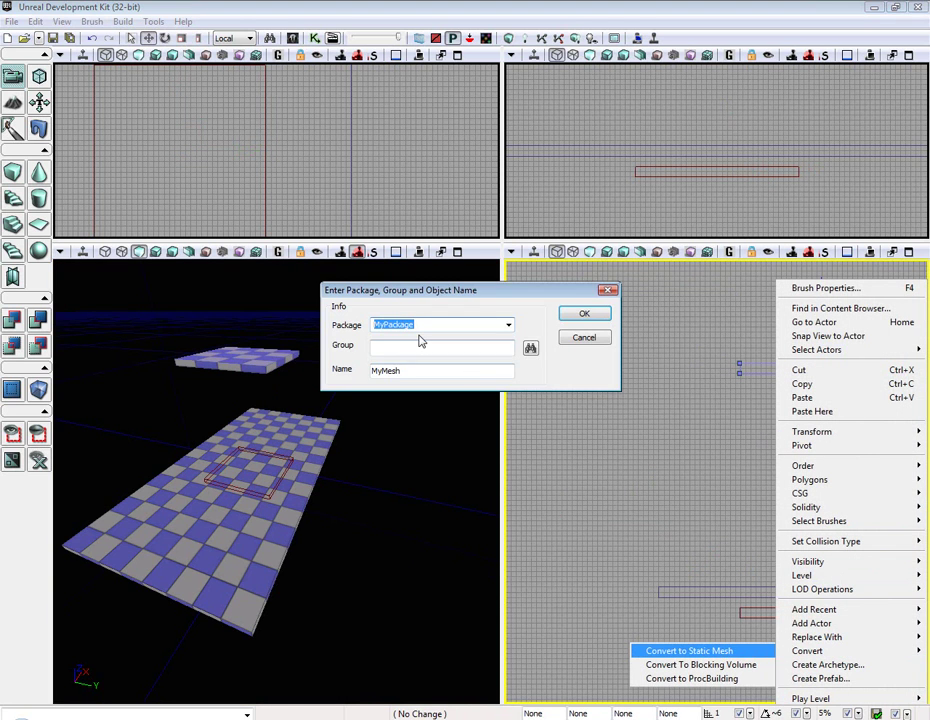
type("Tu")
type("l")
key("Tab")
type("m")
key("Return")
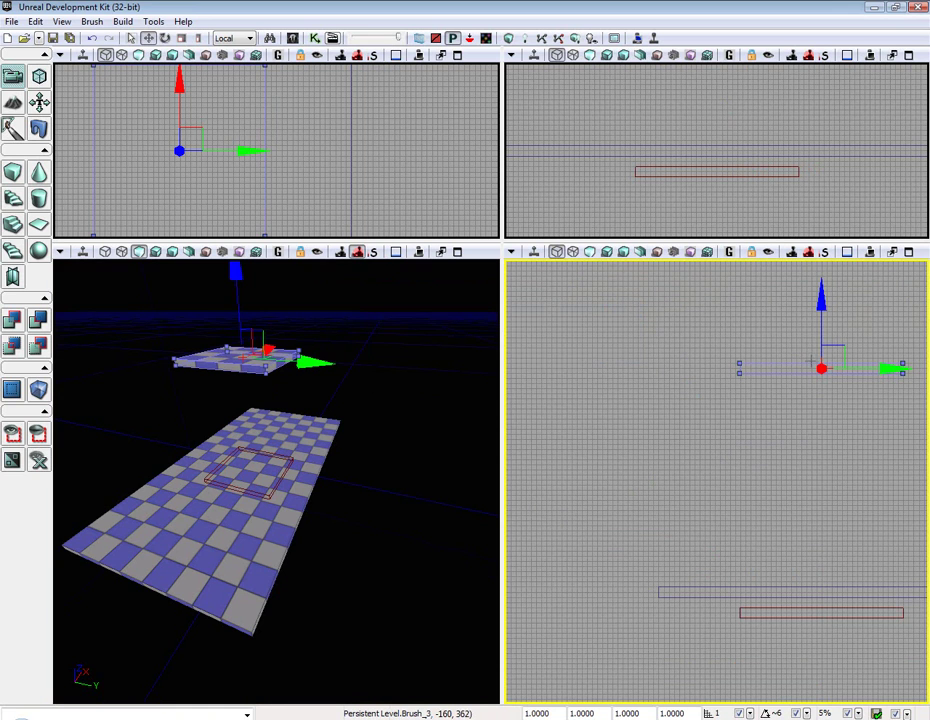
Step: Rebuild geometry for the current level and dismiss the map check
key("Escape")
left_click(92, 21)
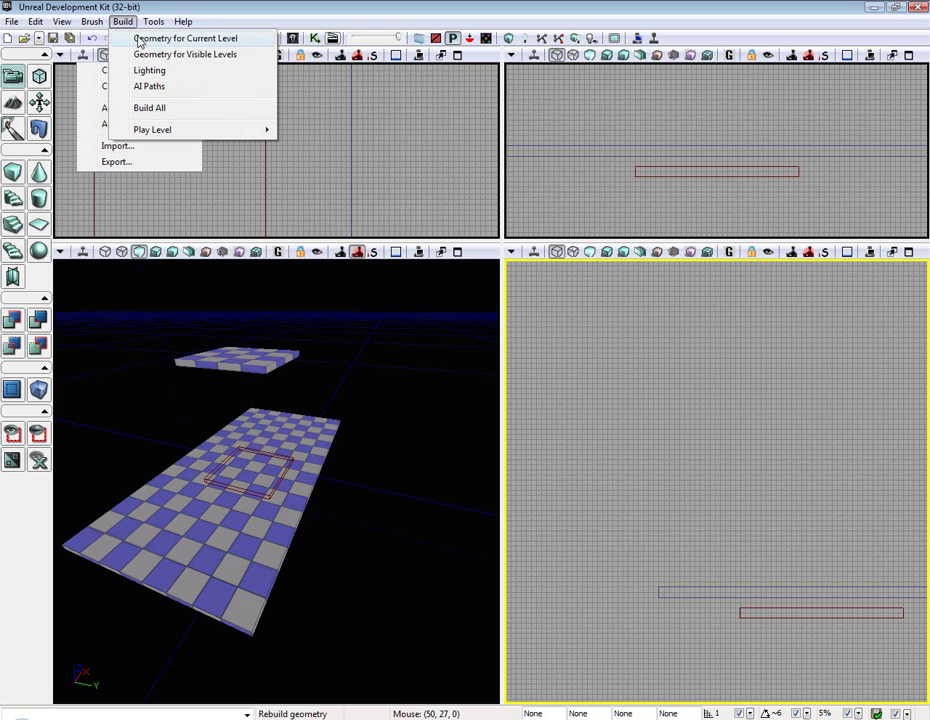
left_click(140, 38)
left_click(684, 341)
left_click_drag(300, 480, 260, 470)
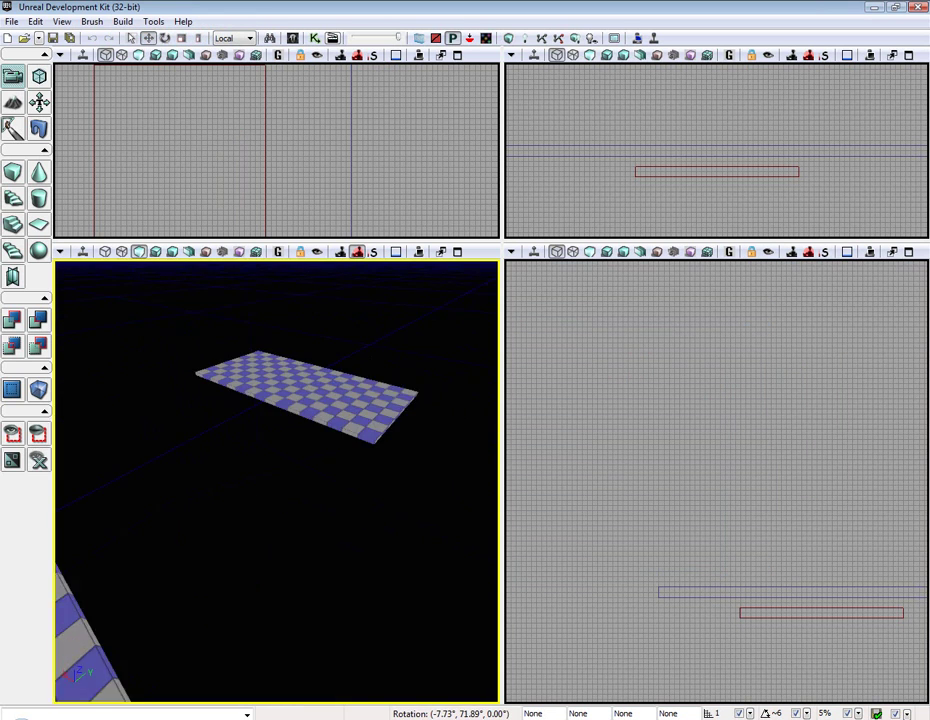
Step: Open Tutorial.Platform from the Content Browser in the static mesh editor
left_click(62, 21)
left_click(285, 37)
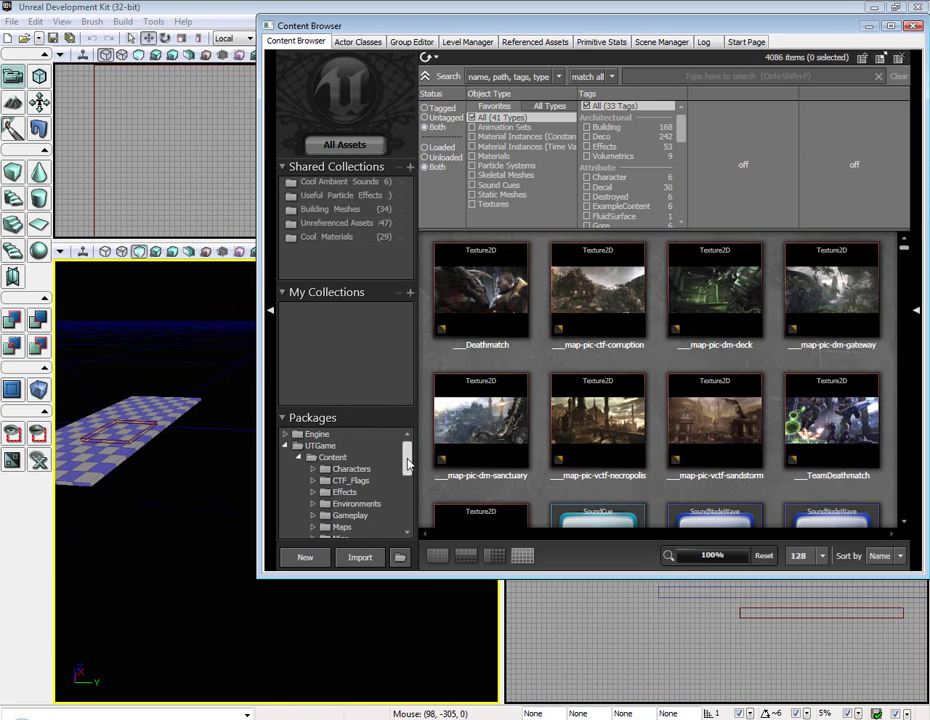
left_click_drag(407, 462, 408, 506)
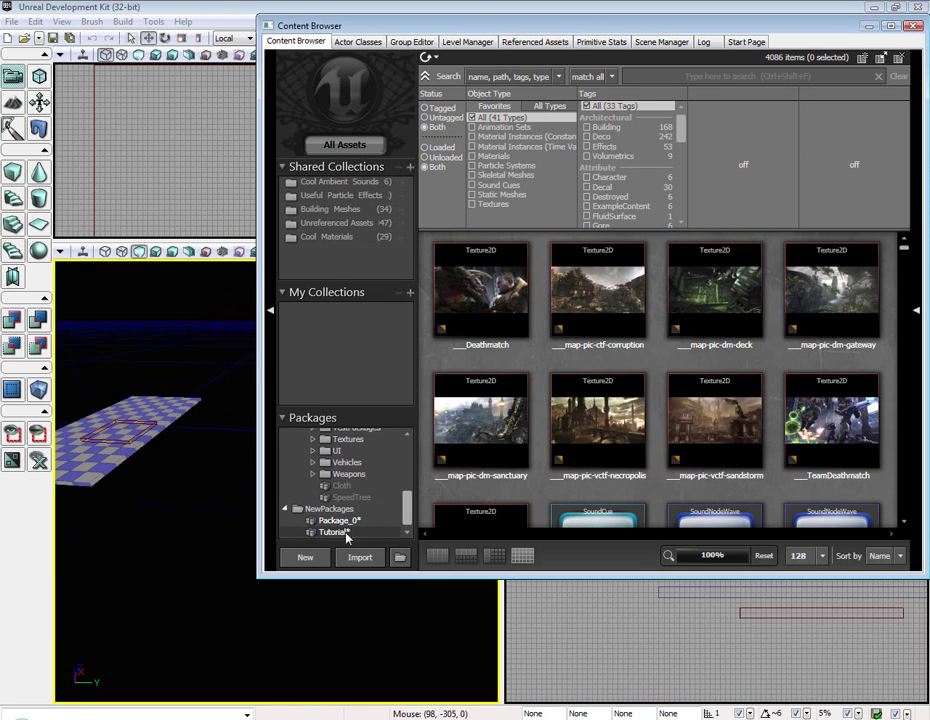
left_click(330, 532)
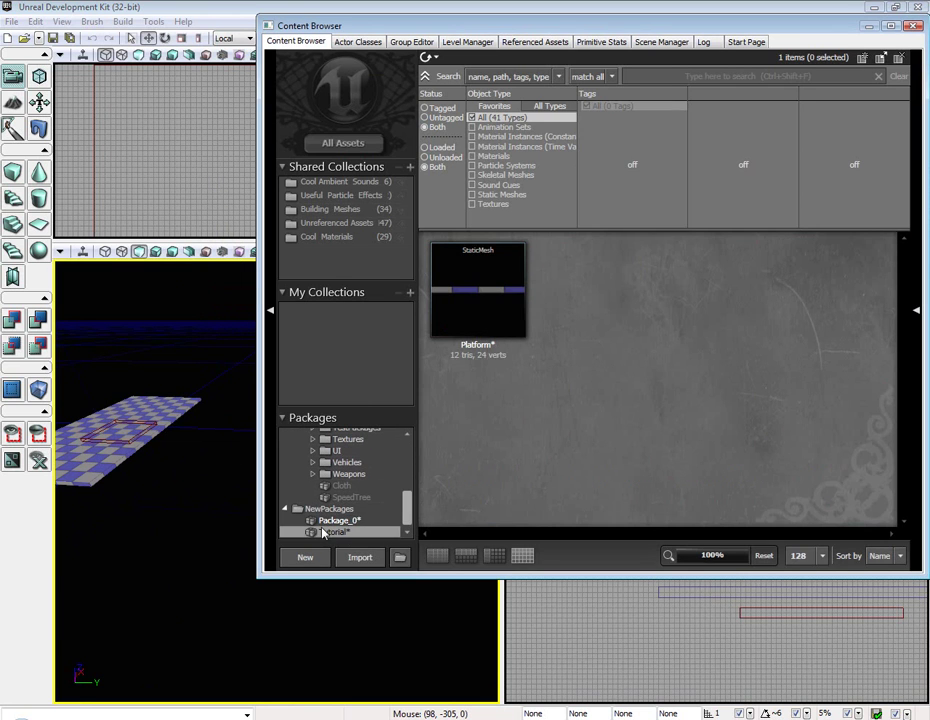
double_click(482, 307)
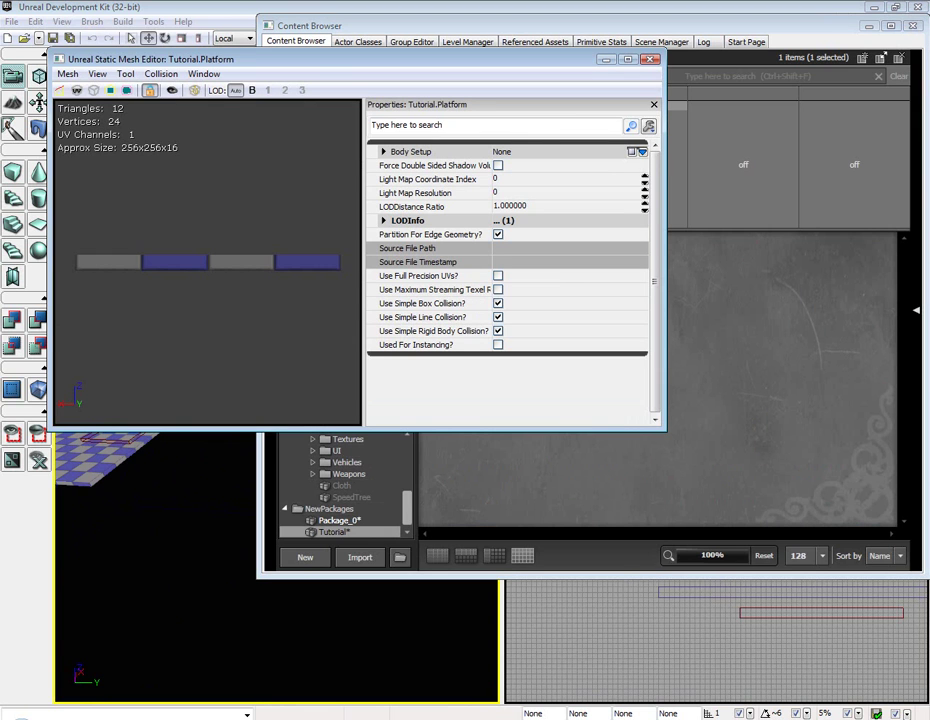
mouse_move(210, 300)
left_mouse_down()
mouse_move(210, 110)
mouse_move(210, 200)
mouse_move(359, 218)
left_mouse_up()
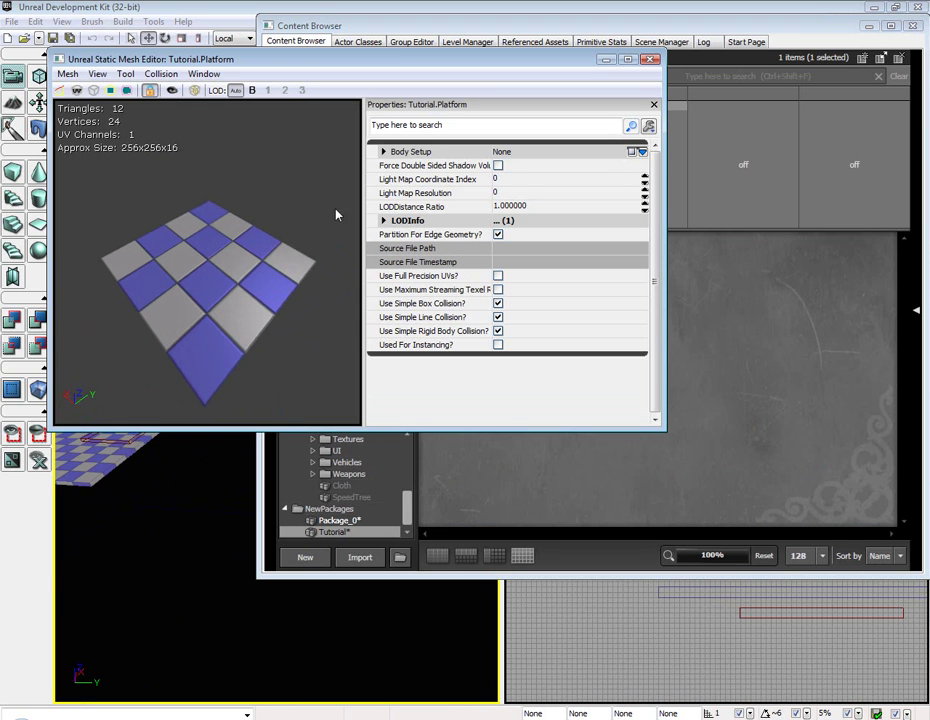
mouse_move(207, 59)
left_mouse_down()
mouse_move(424, 177)
mouse_move(256, 87)
left_mouse_up()
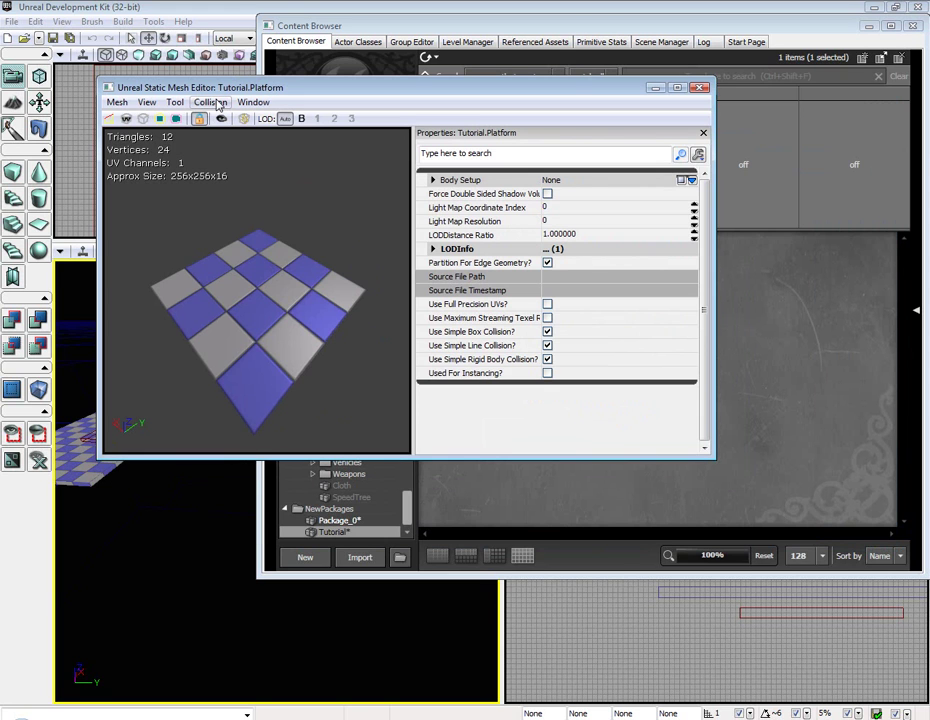
left_click_drag(200, 300, 230, 300)
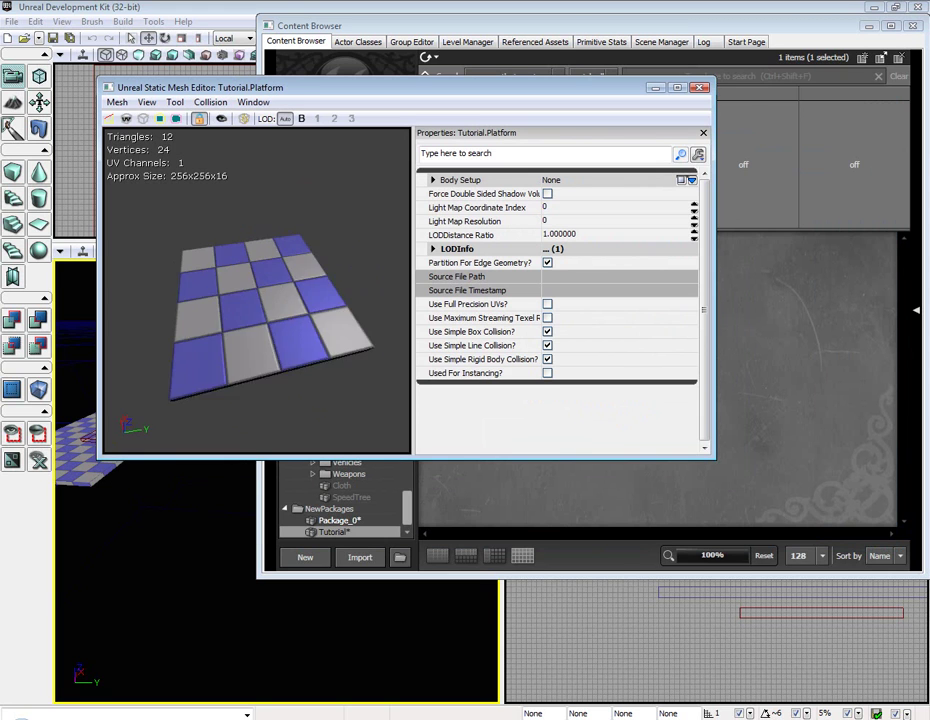
Step: Apply Auto Convex Collision to the Platform mesh and inspect its LODInfo
left_click(211, 104)
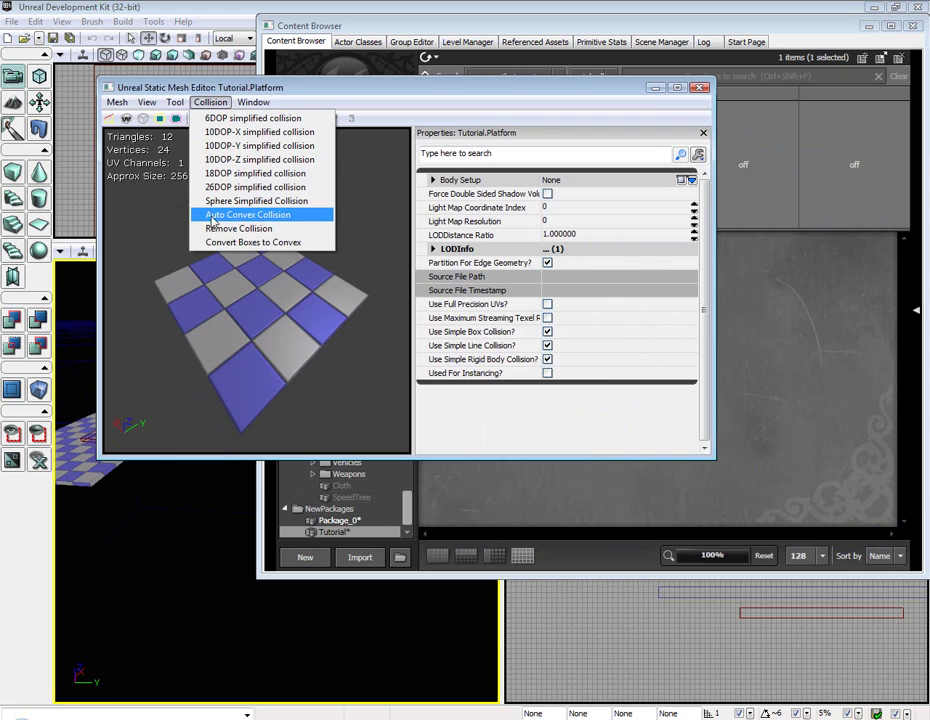
left_click(294, 215)
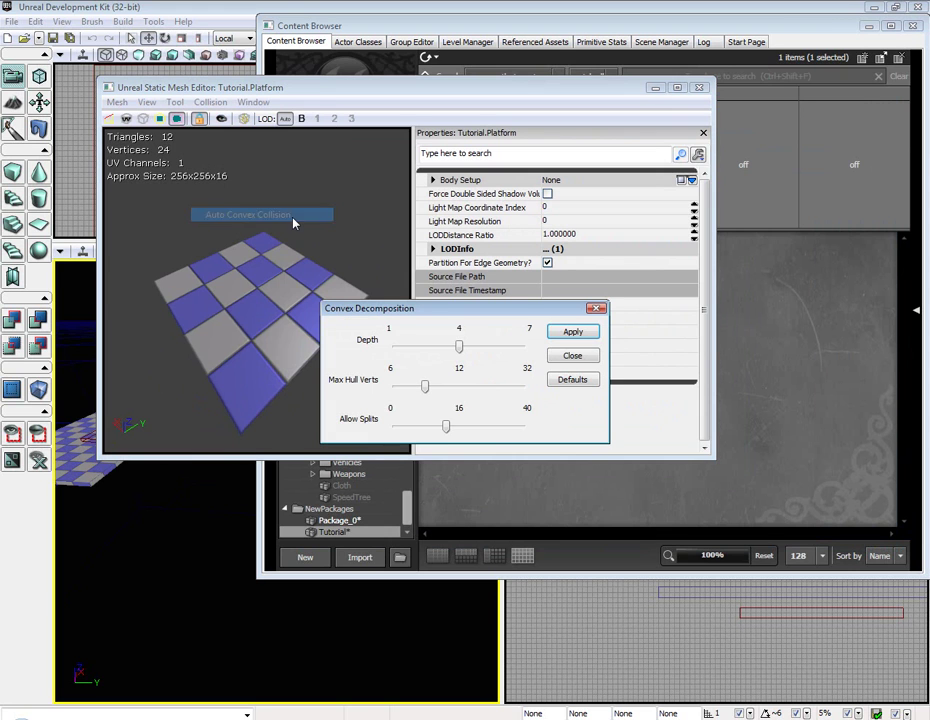
left_click(567, 334)
left_click(575, 356)
left_click_drag(379, 349, 330, 300)
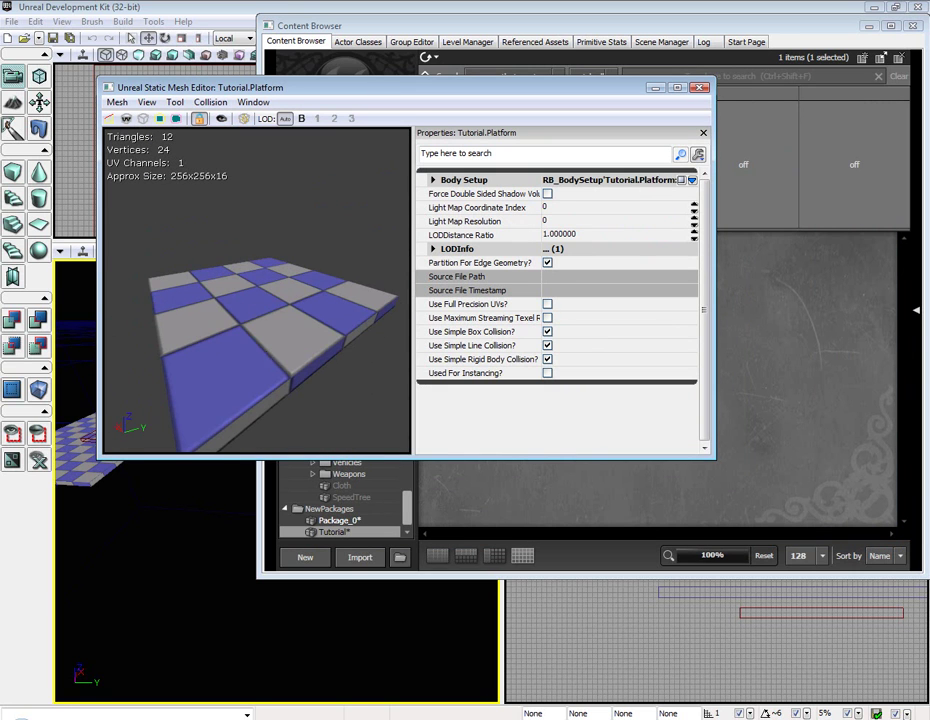
left_click(432, 248)
left_click(456, 276)
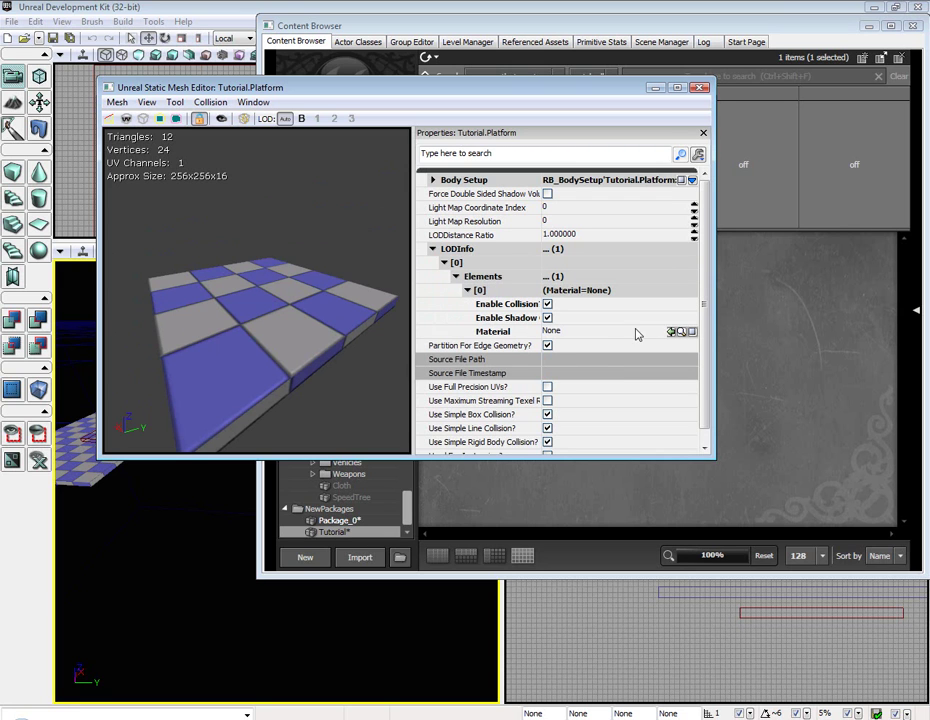
Step: Close the static mesh editor and try dragging the Platform asset into the level
left_click(700, 88)
left_click_drag(555, 26, 755, 45)
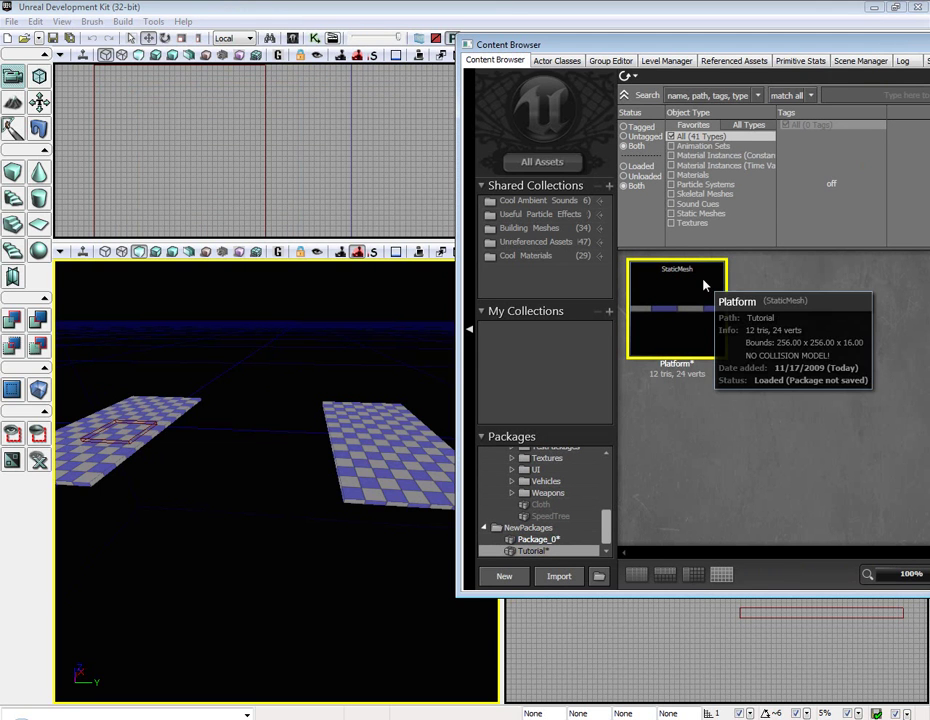
left_click_drag(704, 286, 611, 332)
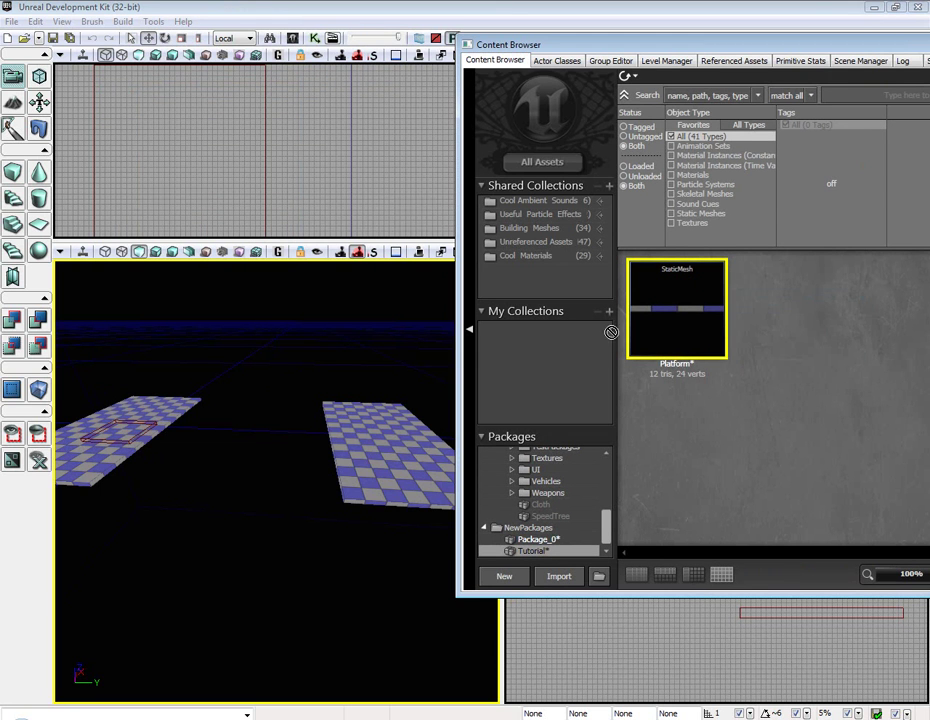
left_click_drag(661, 297, 640, 285)
Step: Add Tutorial.Platform to the floor as a StaticMesh mover
right_click(307, 431)
key("Escape")
left_click_drag(294, 540, 294, 508)
right_click(189, 562)
key("Escape")
right_click(217, 457)
mouse_move(252, 416)
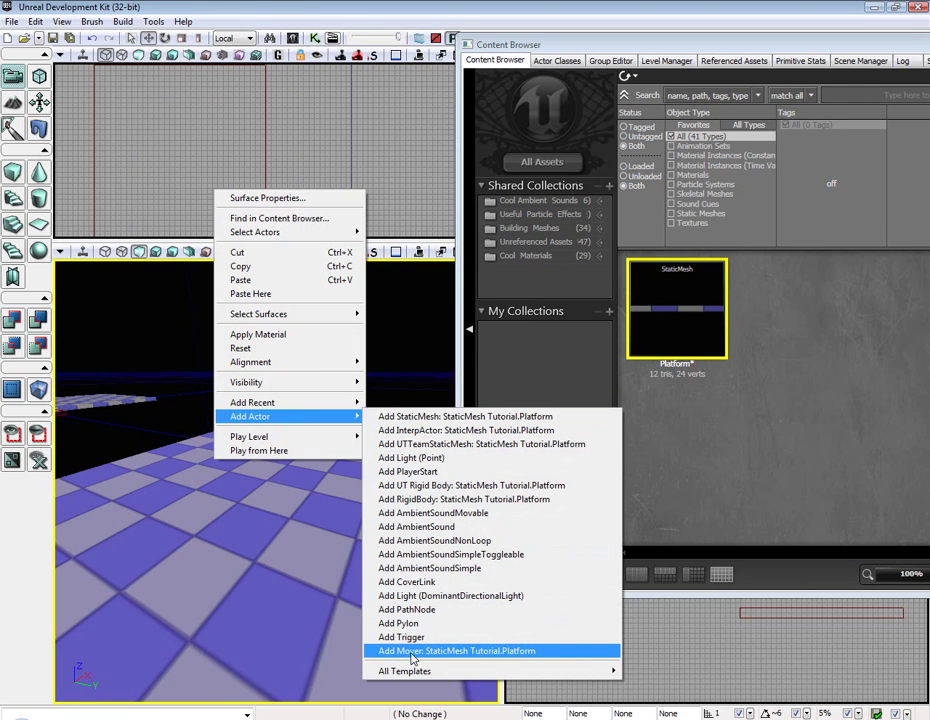
left_click(532, 656)
Step: Close the Content Browser and select the new mover in the top view
mouse_move(289, 376)
right_mouse_down()
mouse_move(300, 340)
mouse_move(226, 382)
right_mouse_up()
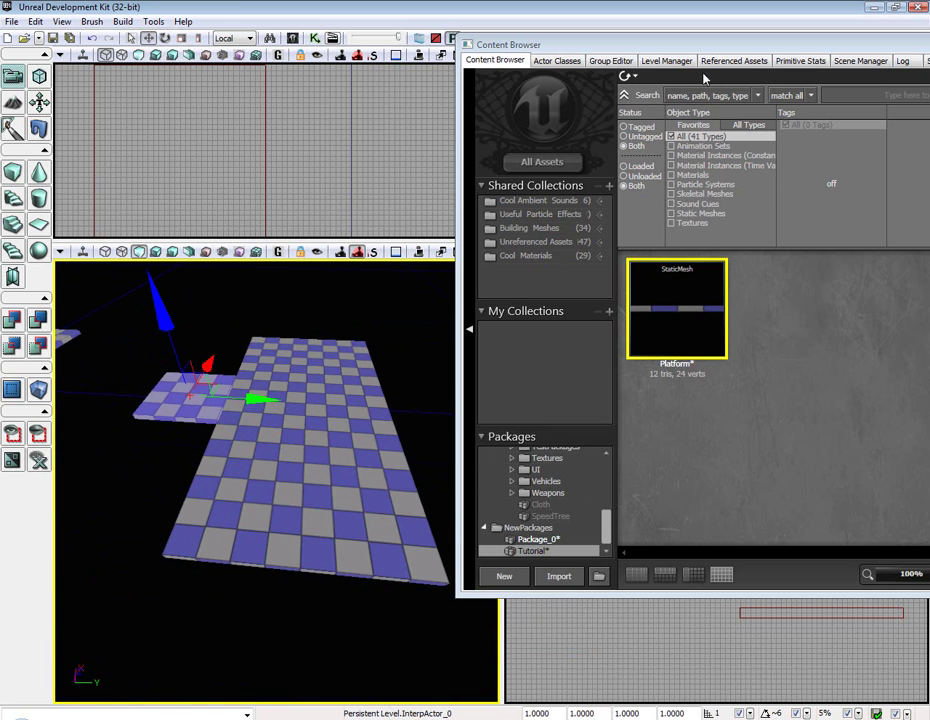
left_click_drag(710, 47, 487, 57)
left_click(548, 46)
mouse_move(737, 99)
left_mouse_down()
mouse_move(705, 194)
mouse_move(694, 110)
mouse_move(709, 202)
left_mouse_up()
left_click(694, 110)
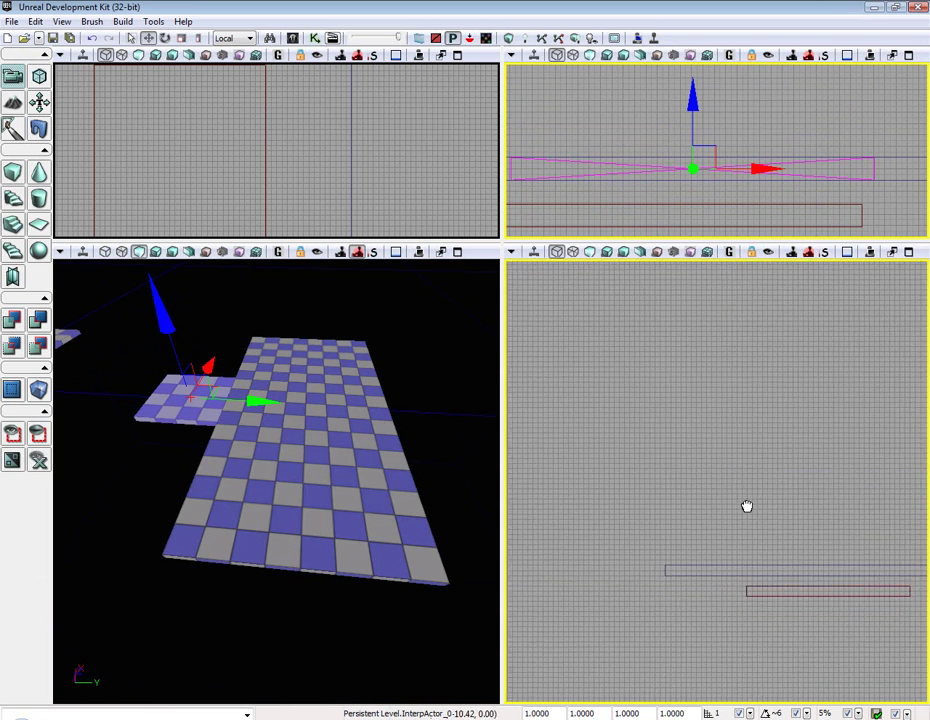
Step: Pan and zoom the side view onto the mover platform
left_click_drag(747, 504, 820, 396)
scroll(820, 396, "down", 2)
scroll(851, 450, "down", 2)
scroll(826, 484, "up", 2)
scroll(826, 484, "up", 3)
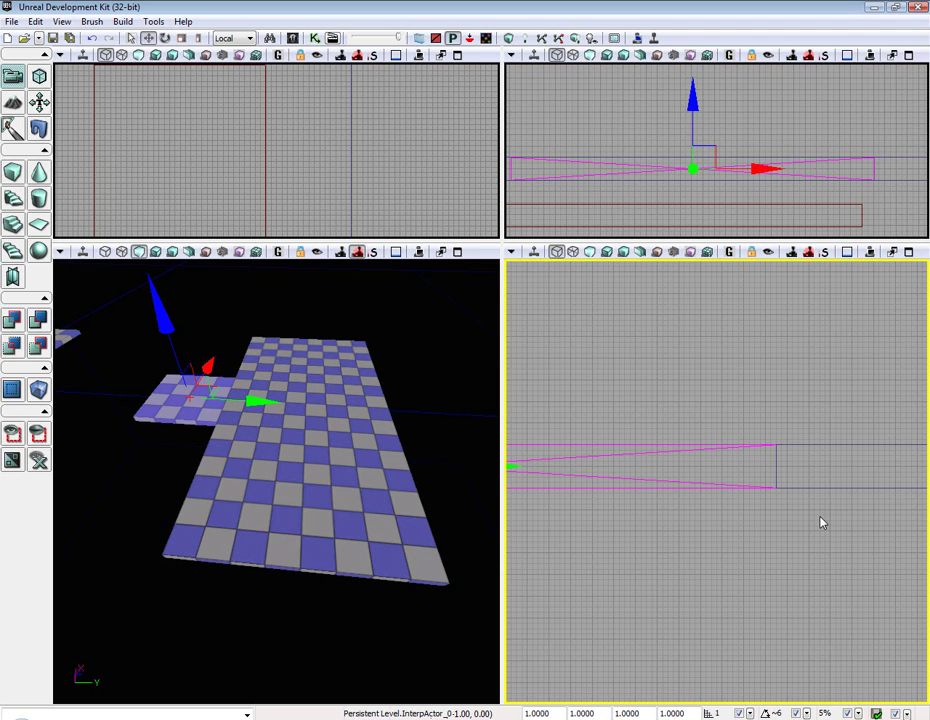
mouse_move(300, 480)
left_mouse_down()
mouse_move(220, 470)
mouse_move(265, 466)
mouse_move(225, 480)
mouse_move(295, 480)
mouse_move(270, 470)
mouse_move(280, 450)
mouse_move(310, 450)
mouse_move(295, 465)
mouse_move(290, 450)
mouse_move(270, 450)
left_mouse_up()
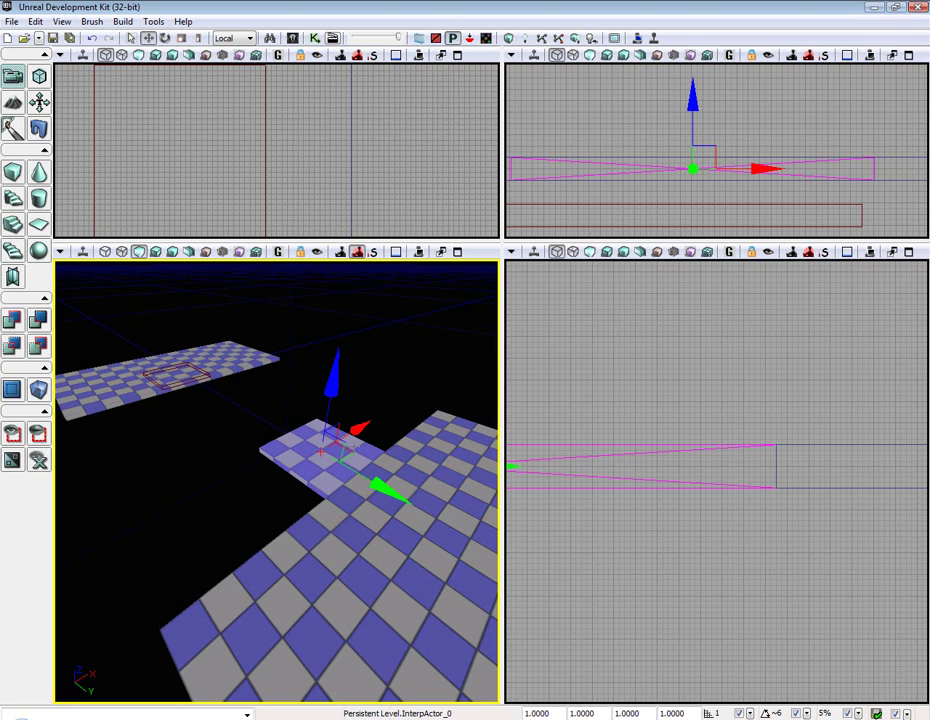
Step: Slide the mover along Y flush against the floor slab edge and frame it closely
mouse_move(390, 493)
left_mouse_down()
mouse_move(278, 427)
mouse_move(265, 133)
left_mouse_up()
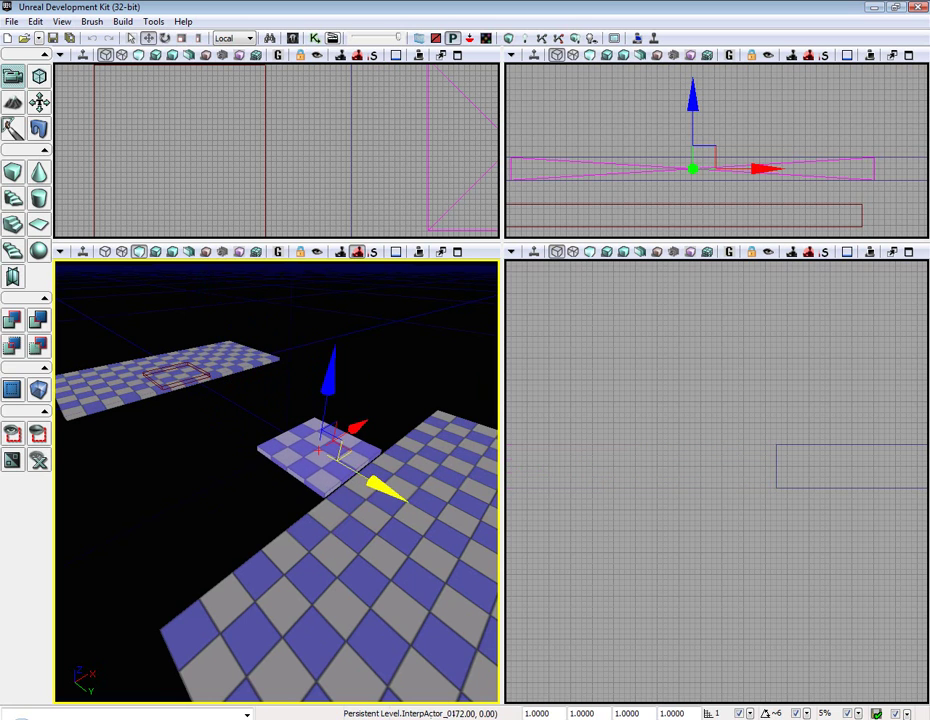
left_click(401, 199)
scroll(405, 191, "down", 3)
left_click_drag(405, 191, 355, 166)
scroll(307, 172, "up", 2)
scroll(307, 172, "up", 1)
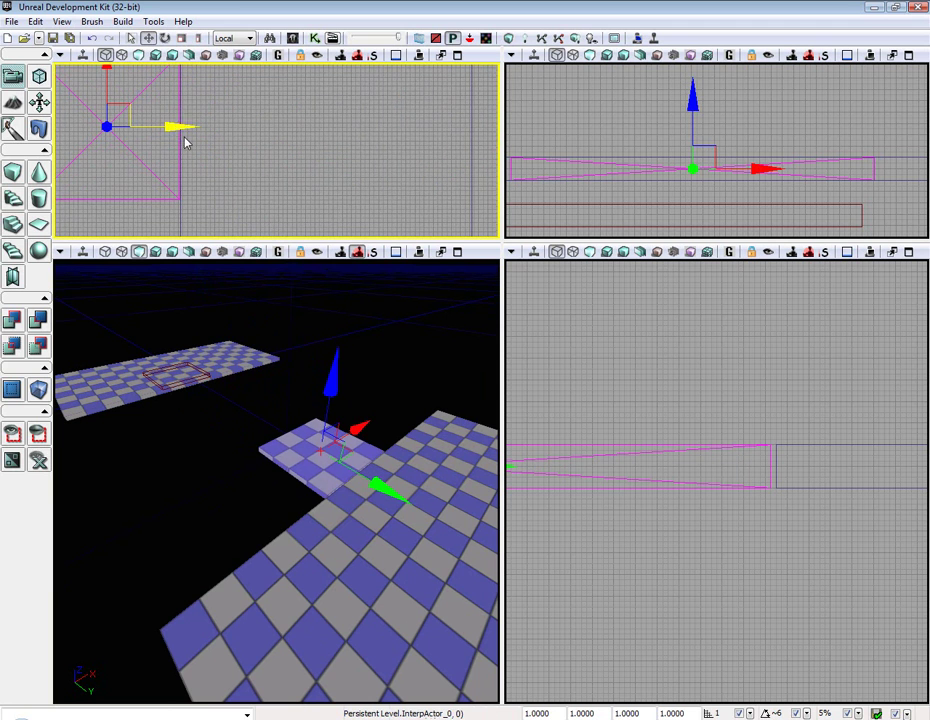
left_click_drag(185, 143, 172, 162)
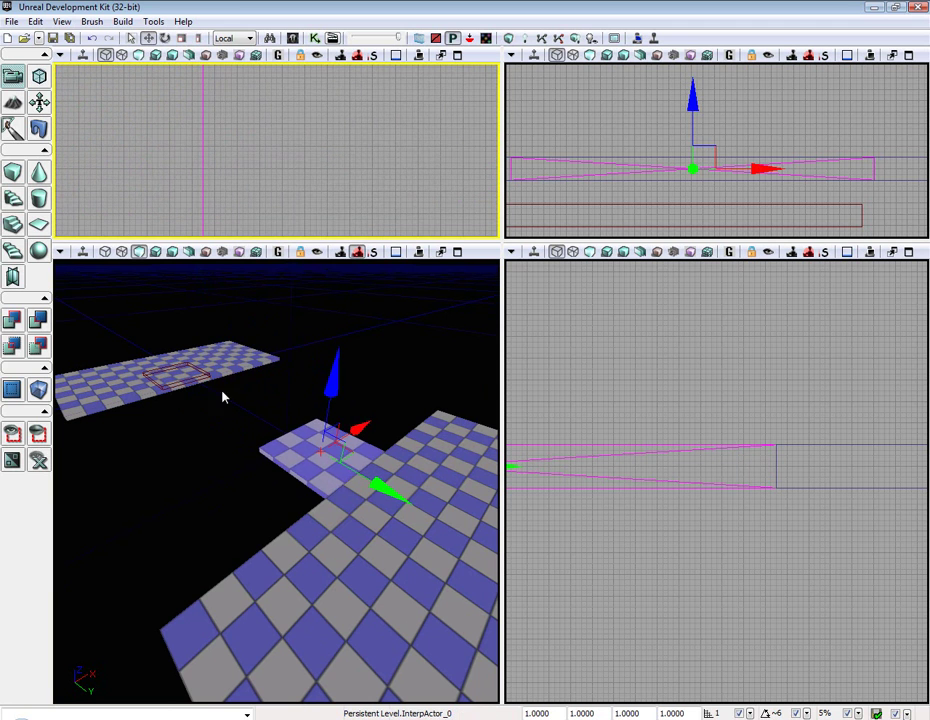
left_click_drag(222, 397, 225, 340)
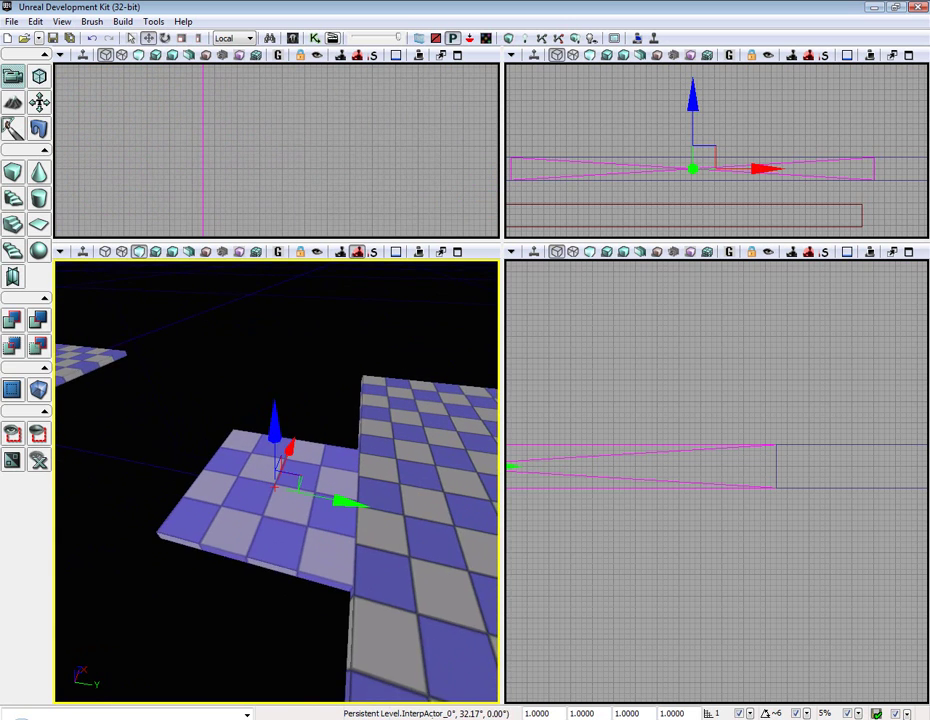
Step: Set the Platform mover's Collision Type to COLLIDE_BlockAll in its F4 properties
right_click(295, 511)
key("F4")
mouse_move(291, 220)
left_mouse_down()
mouse_move(550, 332)
mouse_move(673, 367)
mouse_move(207, 142)
left_mouse_up()
left_click(130, 215)
left_click(270, 288)
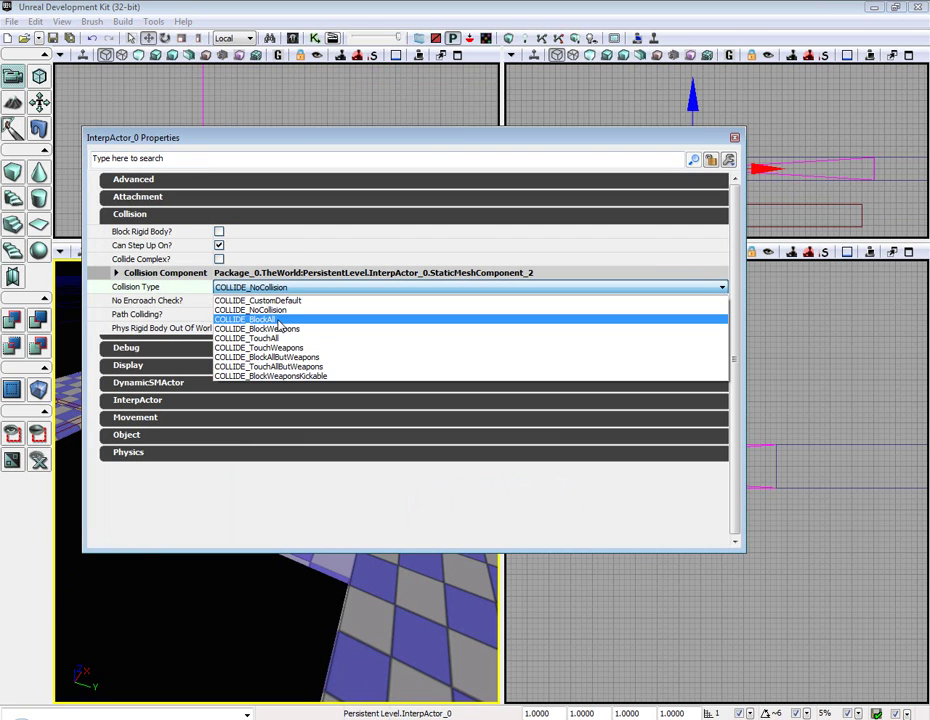
left_click(248, 319)
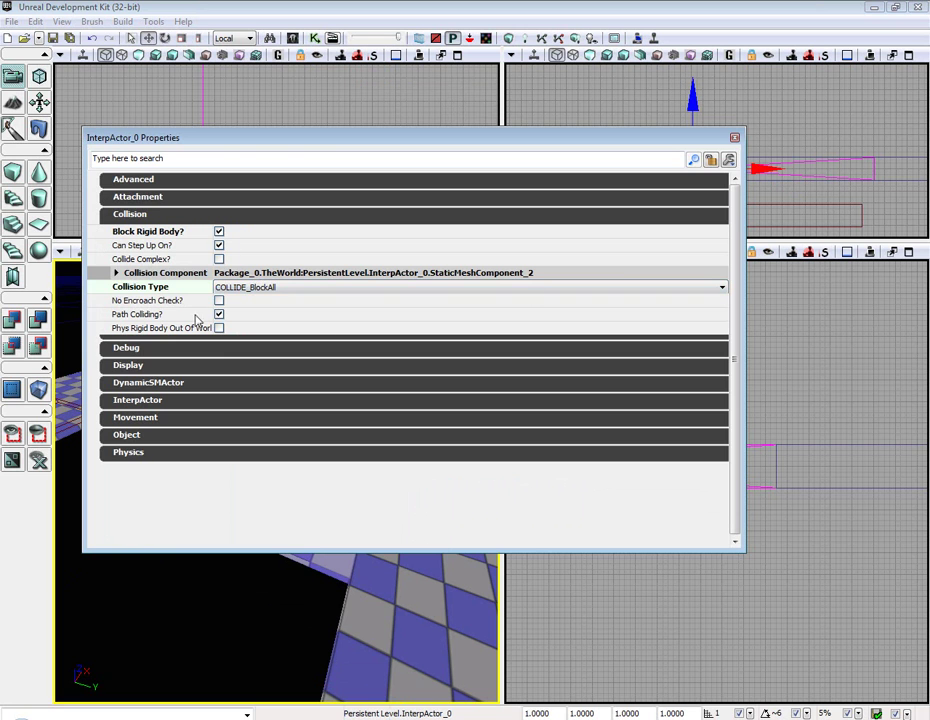
left_click(735, 137)
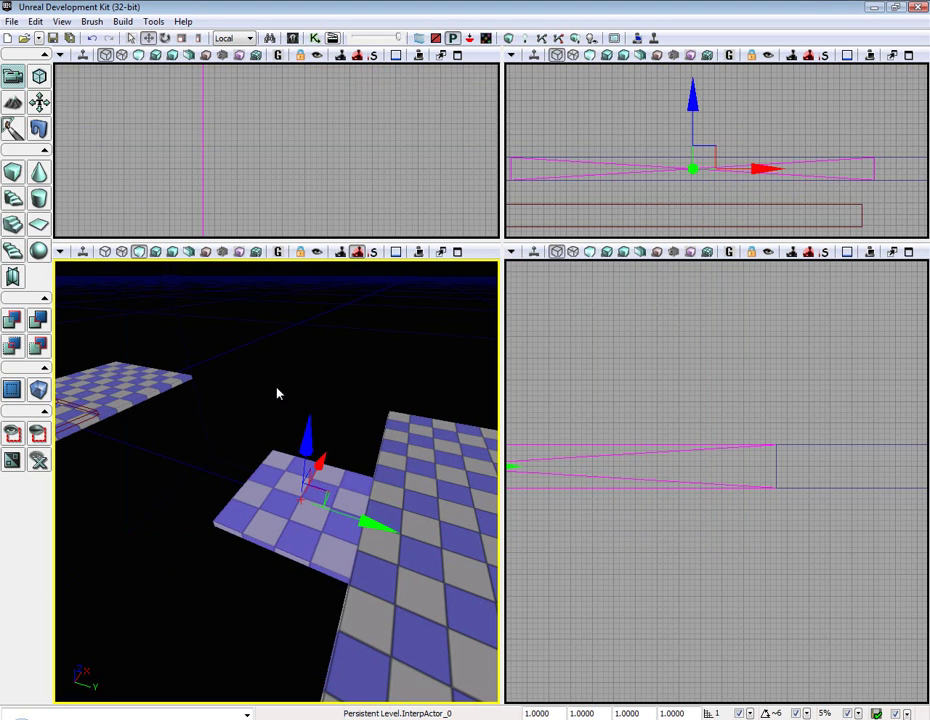
left_click_drag(278, 393, 240, 380)
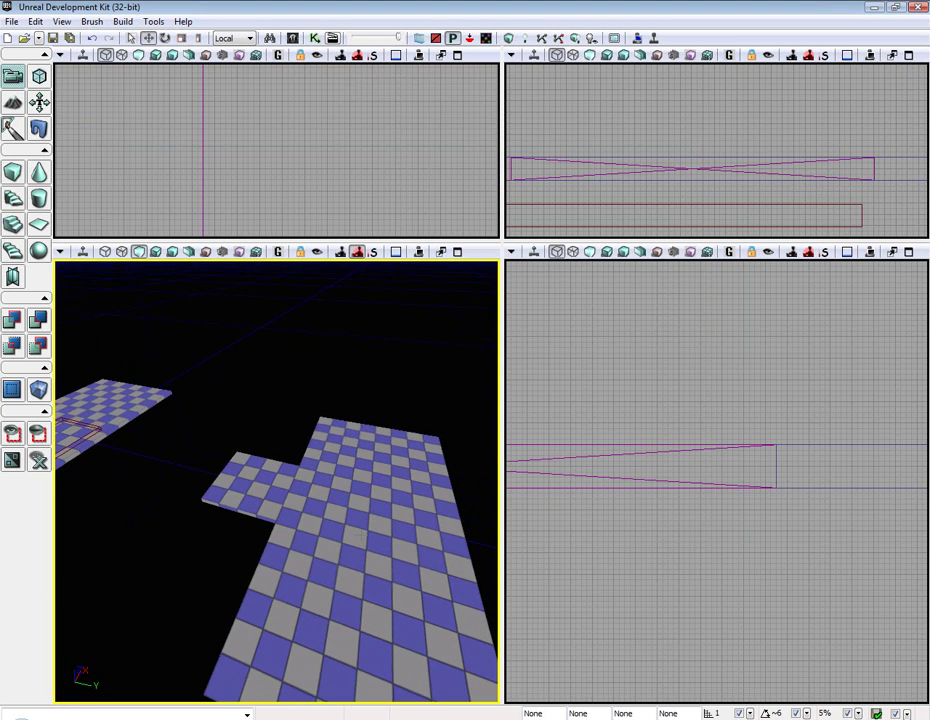
Step: Add a point light and move it to the middle of the level
right_click(362, 528)
right_click(331, 560)
mouse_move(380, 495)
left_click(575, 282)
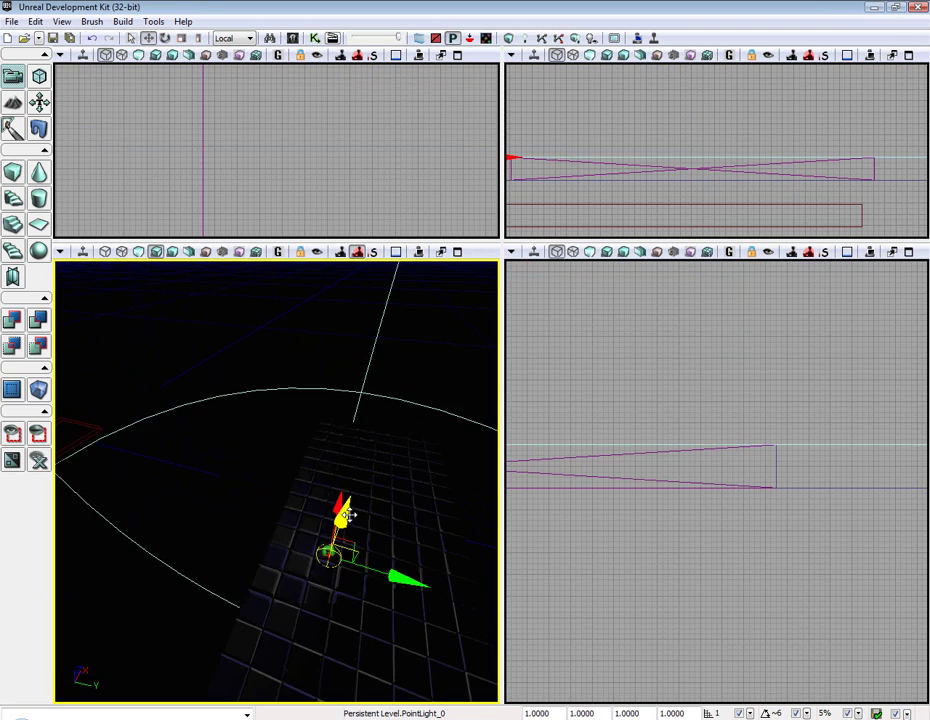
mouse_move(347, 515)
left_mouse_down()
mouse_move(335, 448)
mouse_move(222, 460)
left_mouse_up()
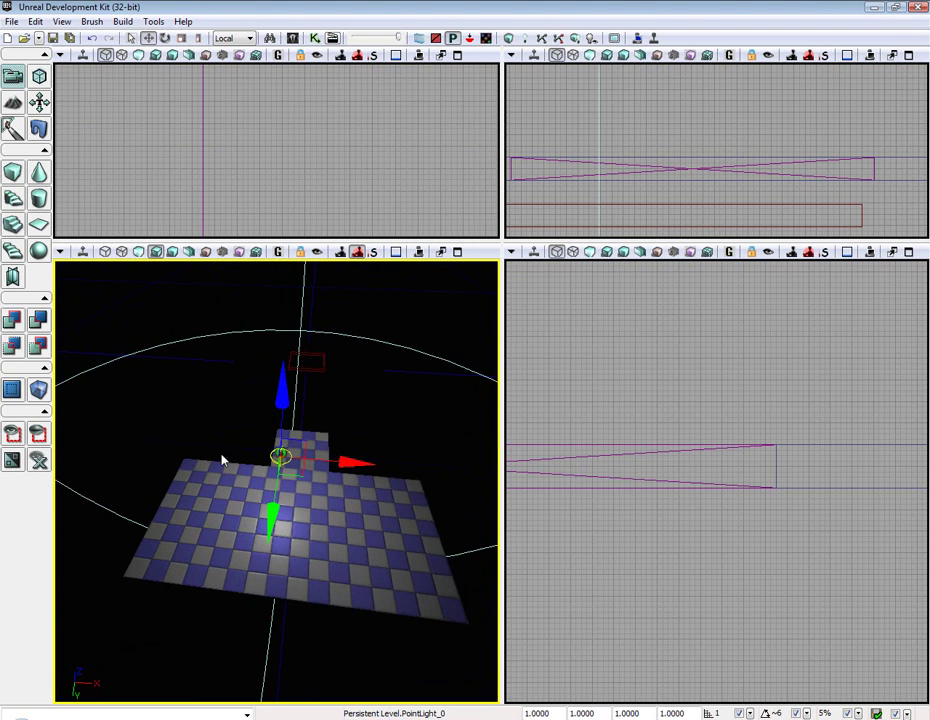
left_click_drag(188, 340, 456, 513)
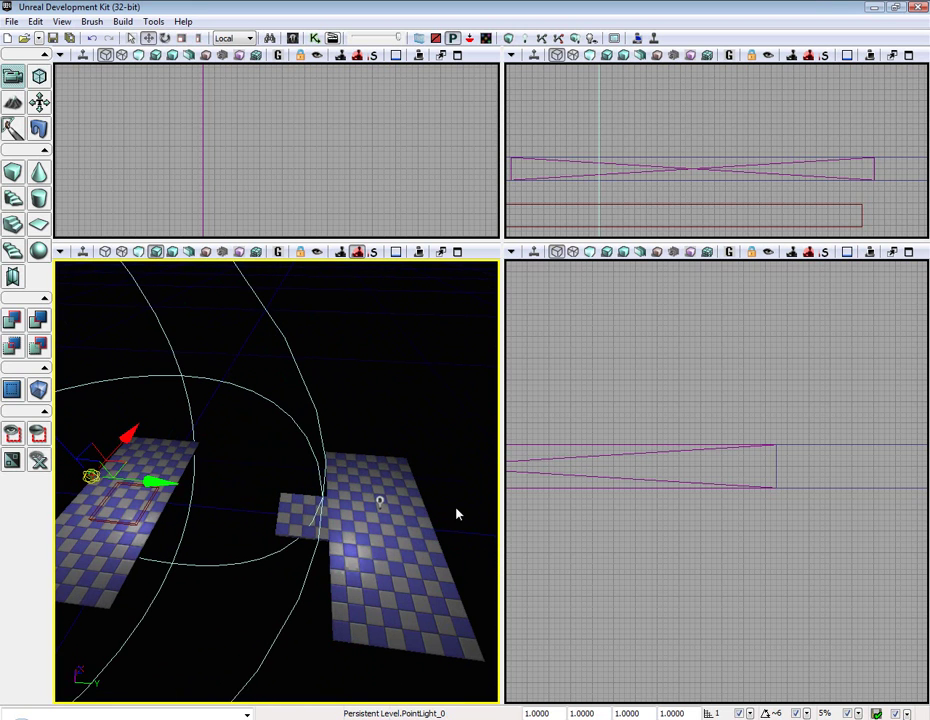
left_click_drag(150, 482, 306, 496)
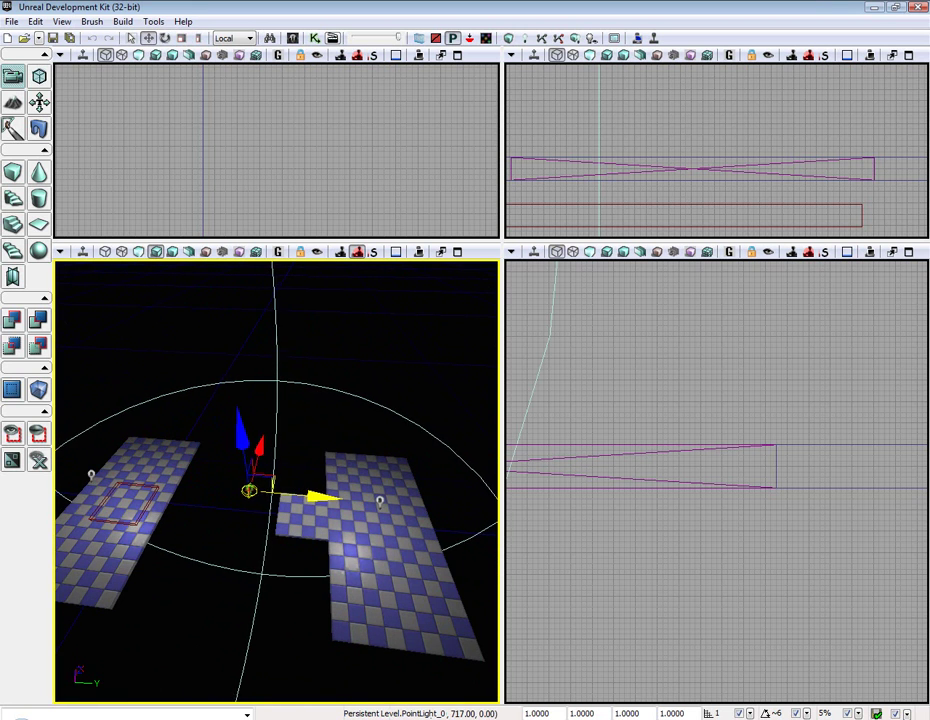
mouse_move(200, 371)
right_mouse_down()
mouse_move(200, 330)
mouse_move(300, 345)
mouse_move(326, 463)
right_mouse_up()
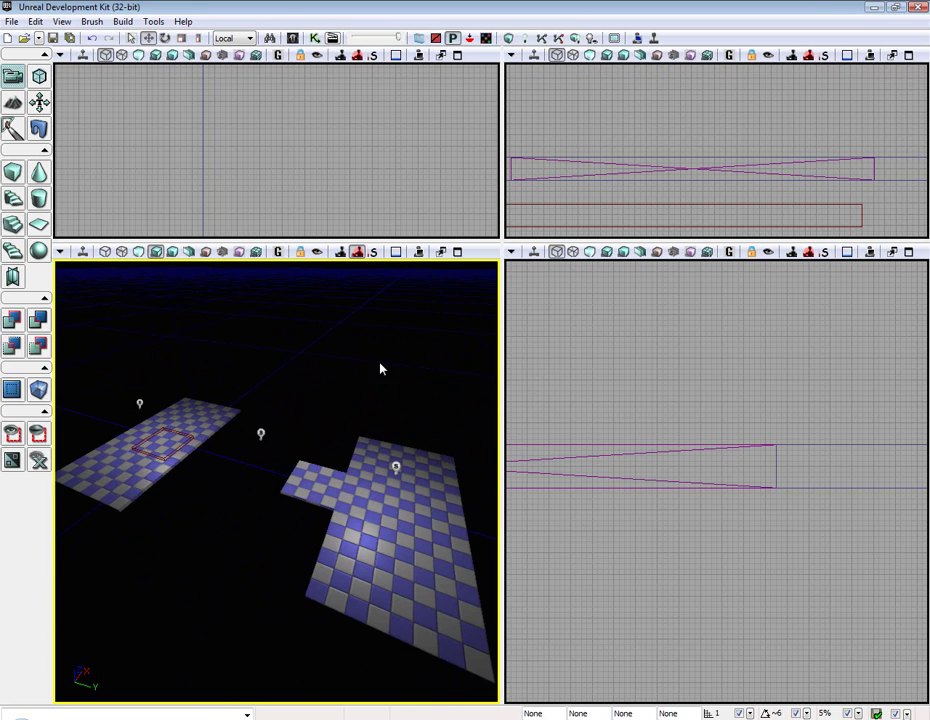
Step: Open the UnrealKismet editor from the View menu
right_click_drag(326, 463, 77, 12)
left_click(62, 22)
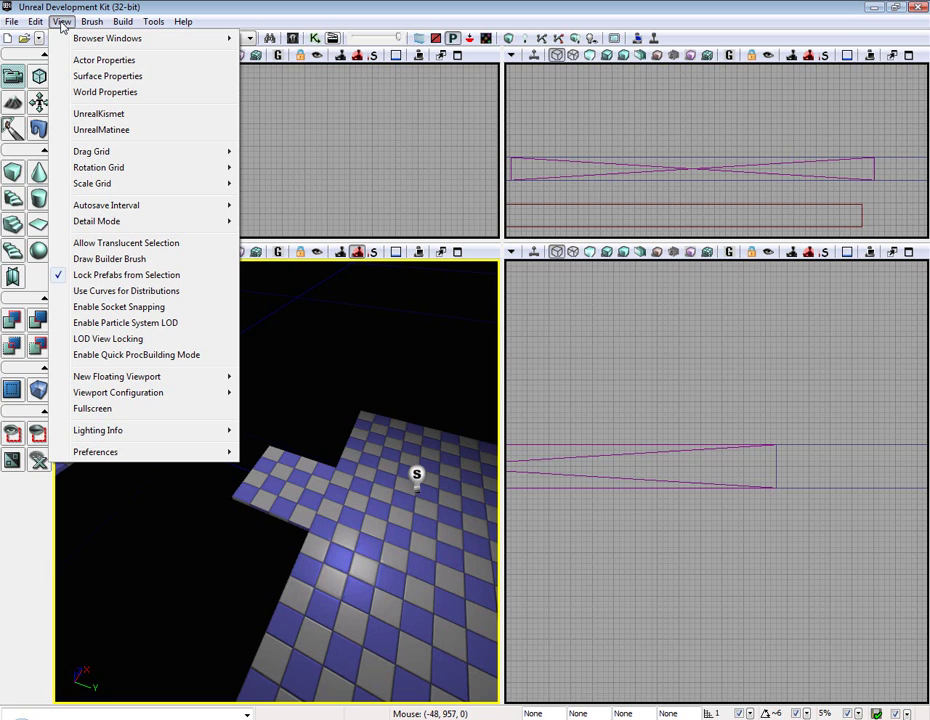
left_click(120, 115)
Step: Add a New Matinee node to Main_Sequence in Kismet
left_click_drag(316, 62, 476, 88)
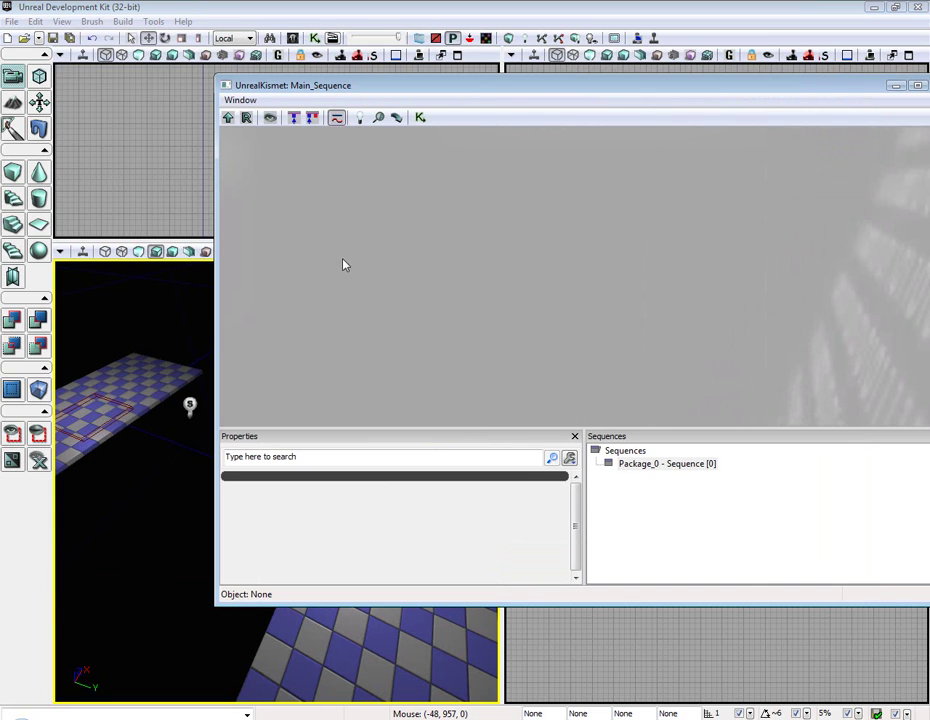
right_click(358, 220)
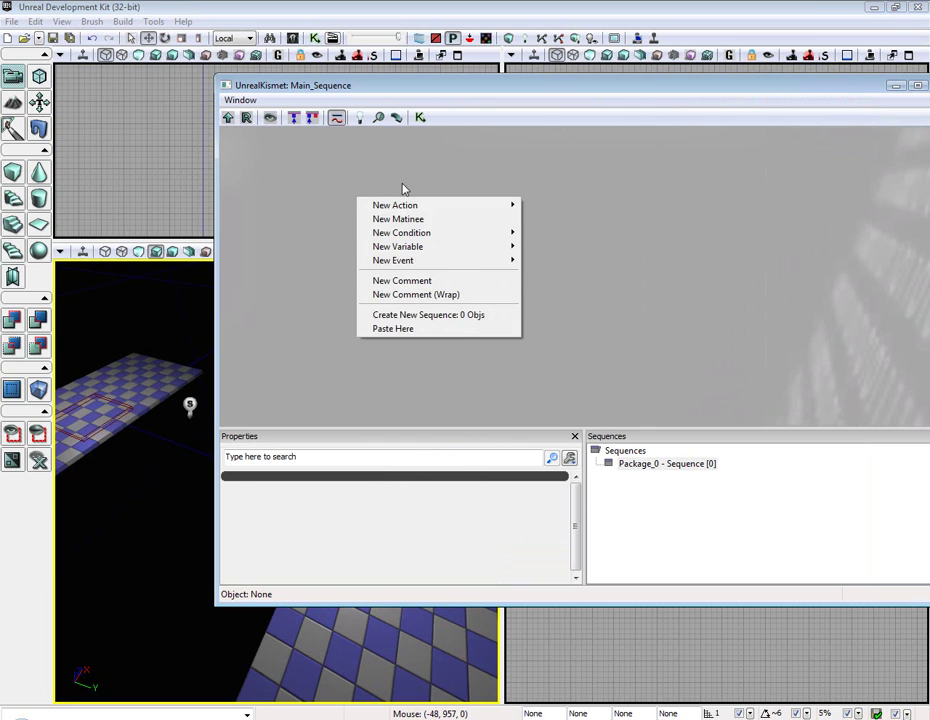
left_click(420, 220)
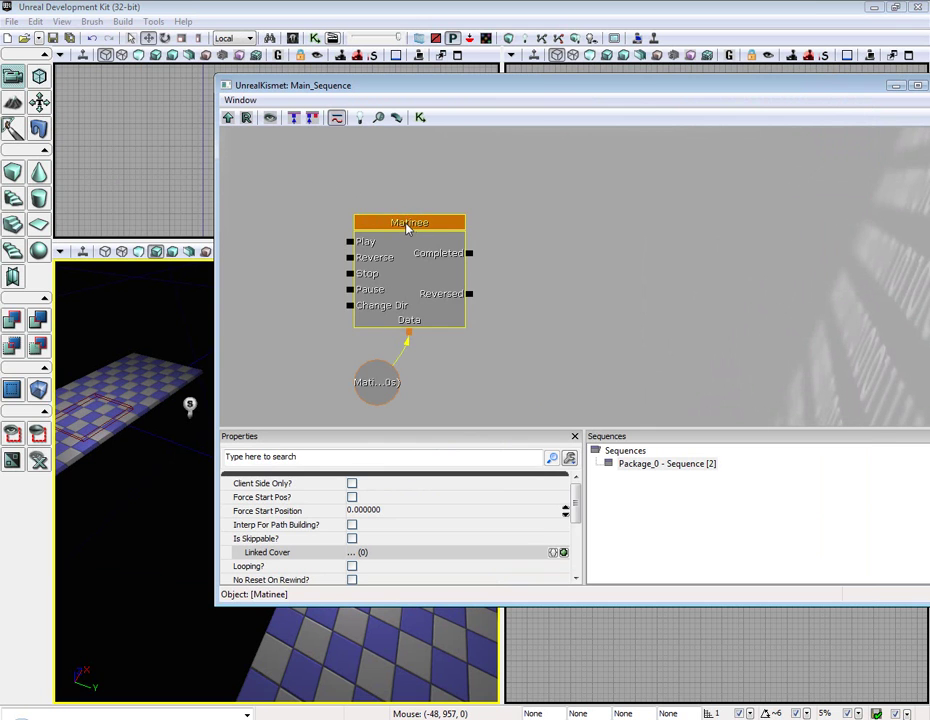
mouse_move(407, 228)
left_mouse_down()
mouse_move(452, 166)
mouse_move(445, 154)
left_mouse_up()
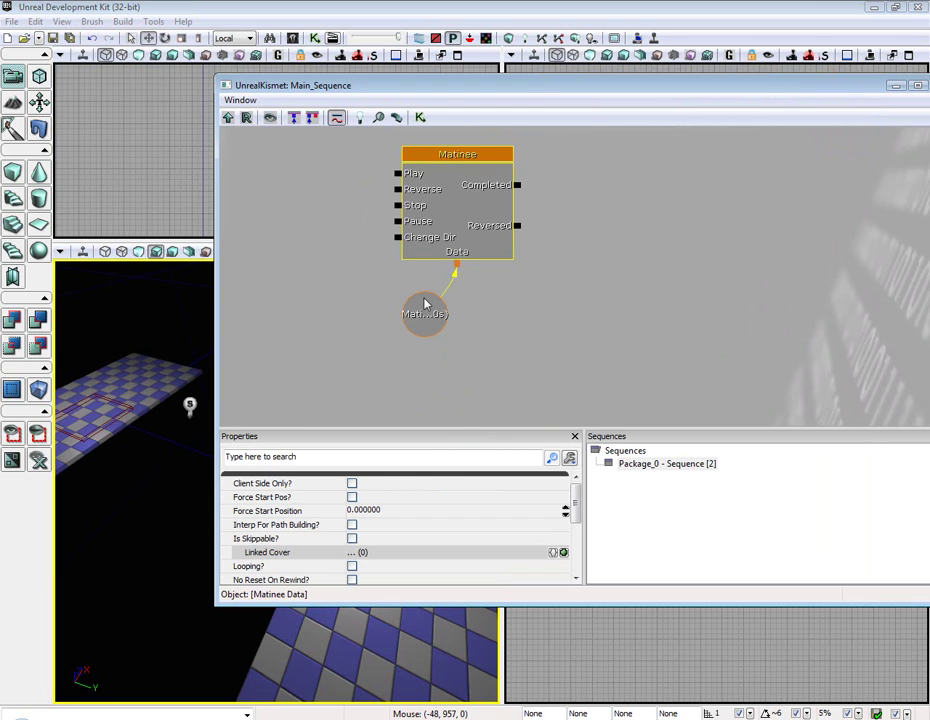
left_click(418, 308)
left_click(432, 193)
Step: Open the Matinee node in the UnrealMatinee editor
double_click(444, 160)
mouse_move(475, 168)
left_mouse_down()
mouse_move(827, 203)
mouse_move(763, 290)
left_mouse_up()
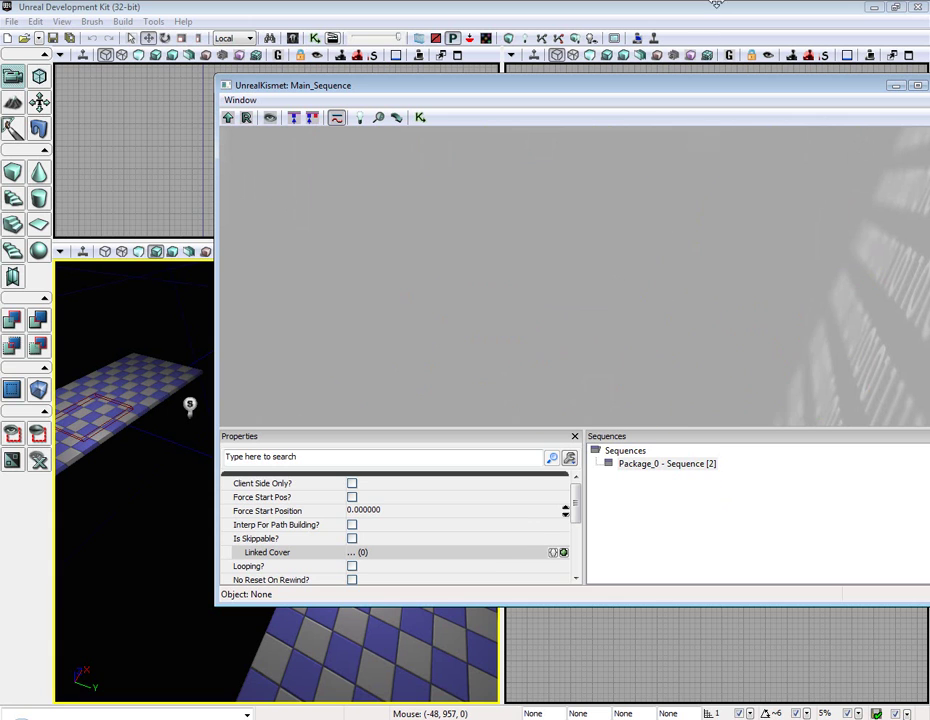
left_click_drag(656, 283, 520, 171)
mouse_move(615, 356)
left_mouse_down()
mouse_move(630, 318)
mouse_move(835, 353)
mouse_move(650, 311)
mouse_move(635, 330)
left_mouse_up()
double_click(613, 165)
left_click(897, 89)
mouse_move(216, 69)
left_mouse_down()
mouse_move(459, 82)
mouse_move(425, 86)
left_mouse_up()
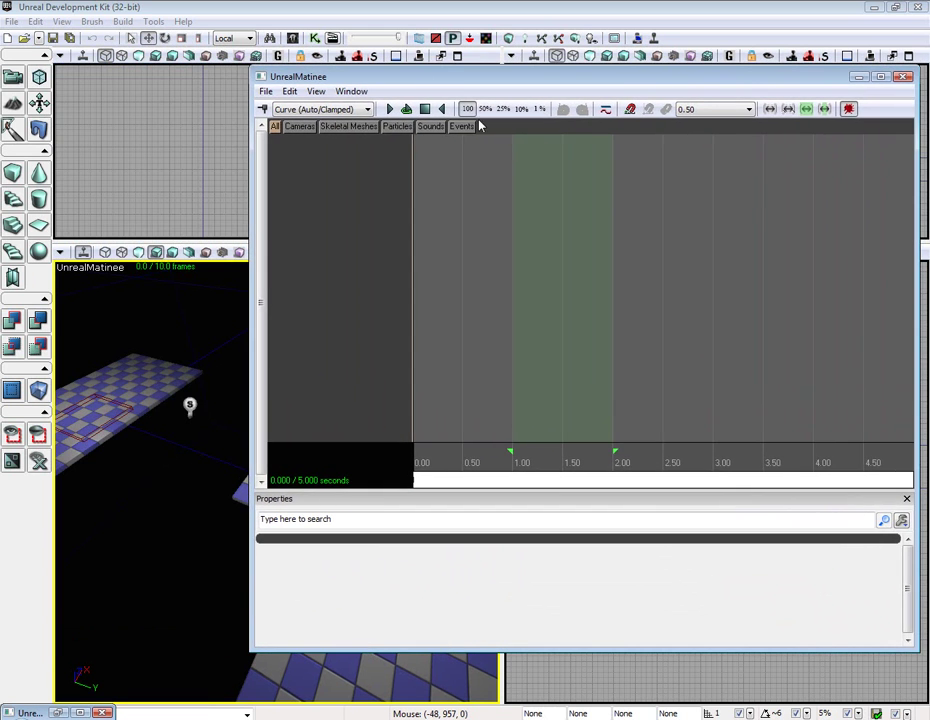
left_click(605, 110)
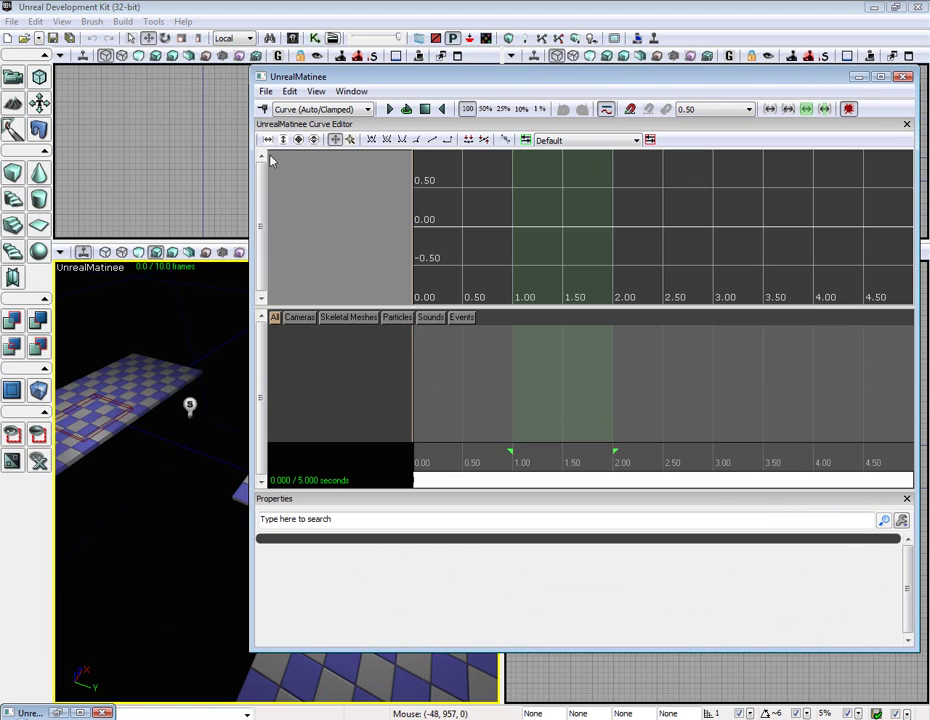
left_click(606, 110)
left_click_drag(519, 78, 672, 84)
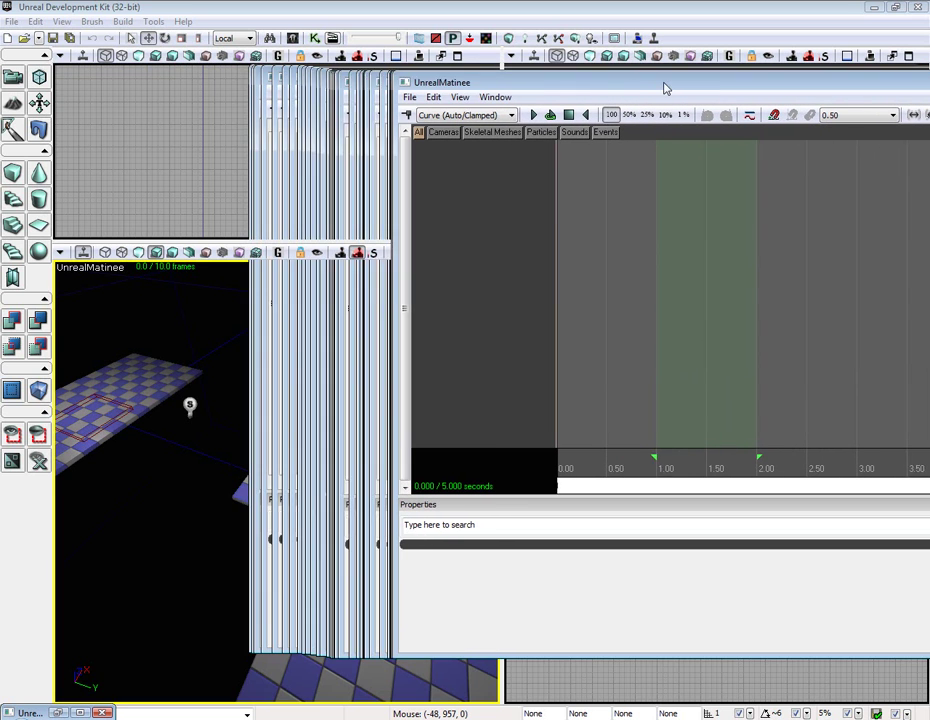
right_click_drag(390, 362, 390, 362)
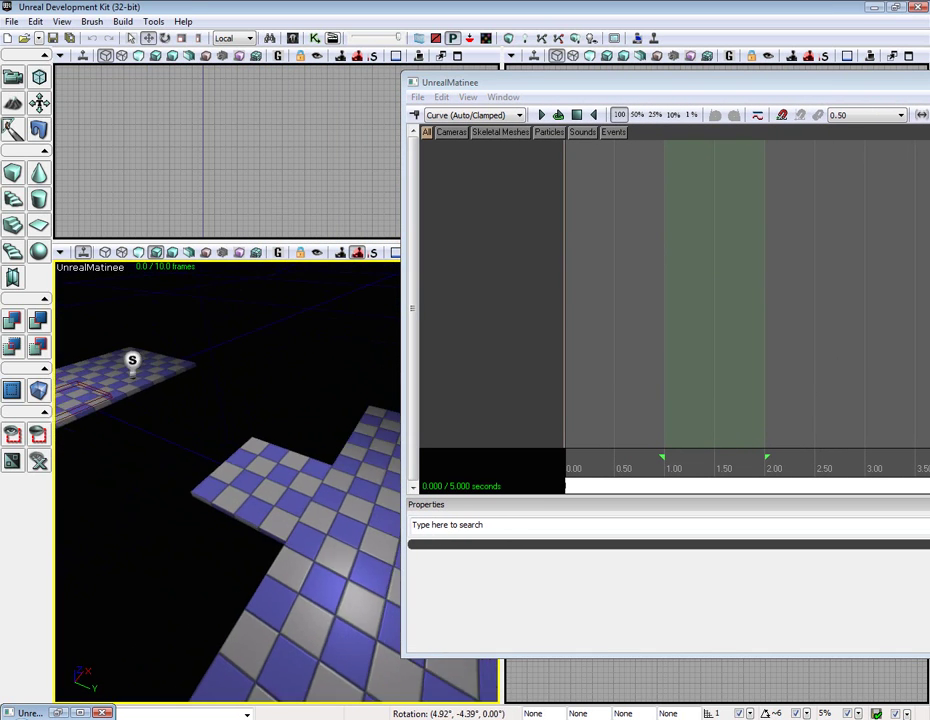
right_click_drag(262, 400, 262, 400)
left_click(262, 468)
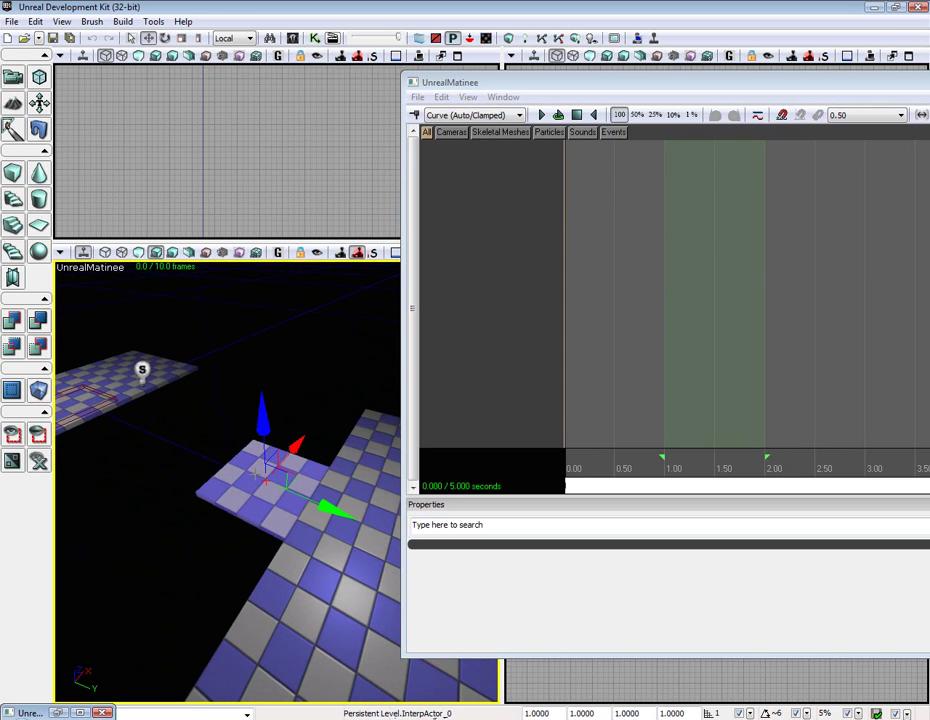
Step: Add a new empty Matinee group named Platform
right_click(461, 186)
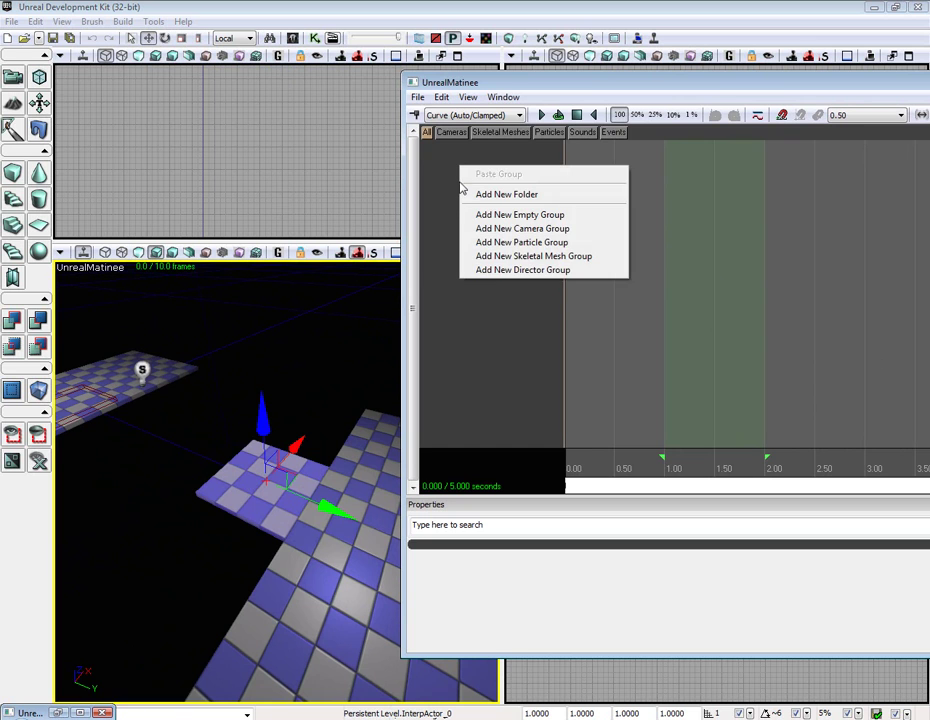
right_click(435, 183)
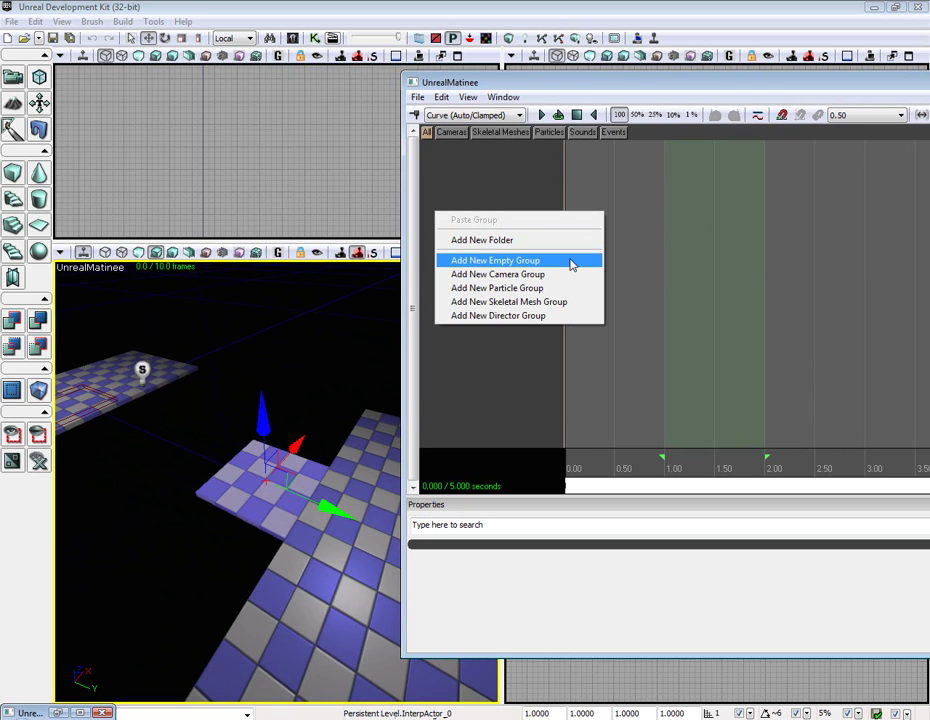
left_click(572, 264)
type("Platform")
key("Return")
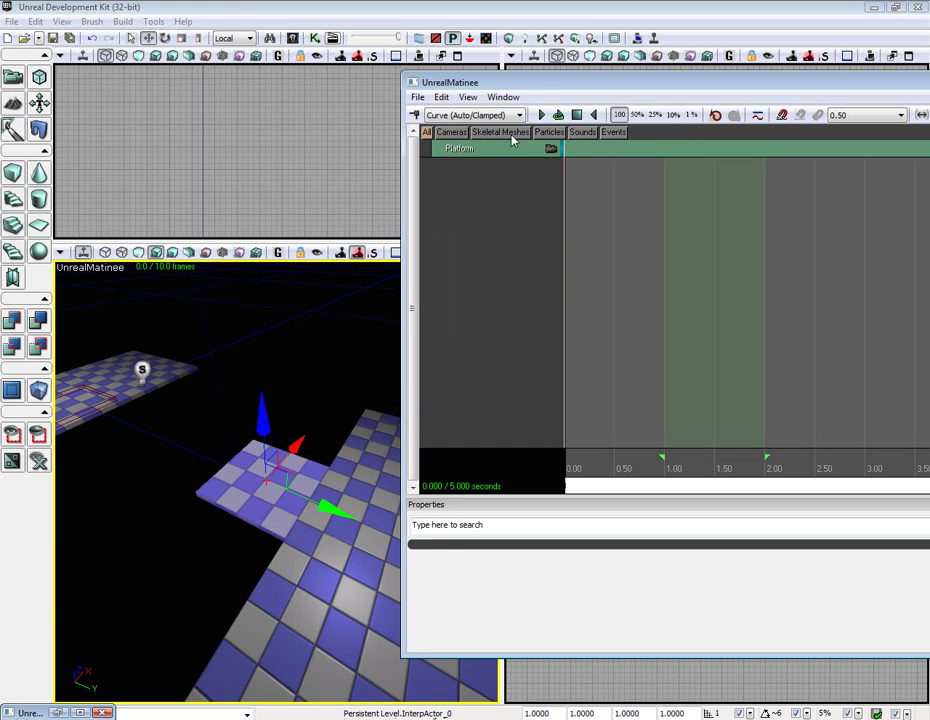
Step: Add a Movement track to Platform with a starting key, then scrub to about 0.84 s
right_click(462, 152)
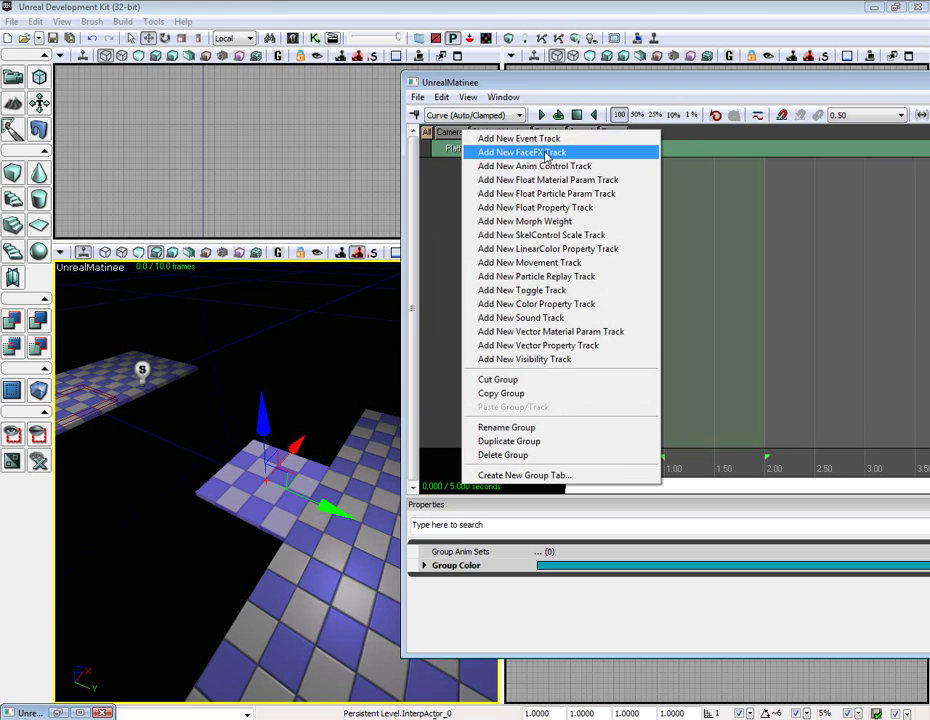
left_click(540, 263)
key("Return")
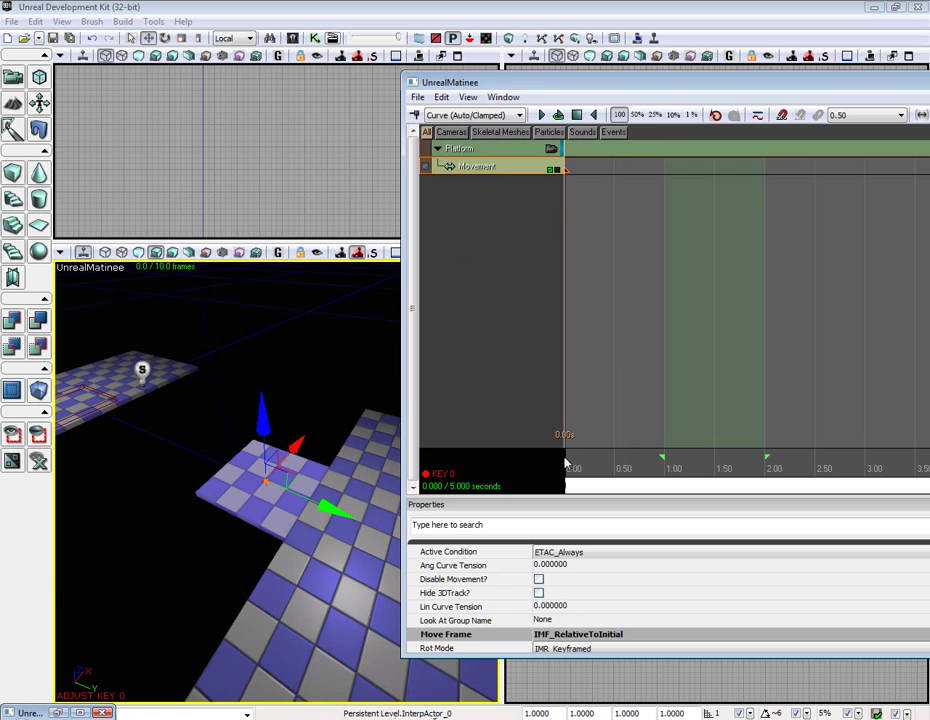
mouse_move(566, 463)
left_mouse_down()
mouse_move(649, 463)
mouse_move(531, 441)
left_mouse_up()
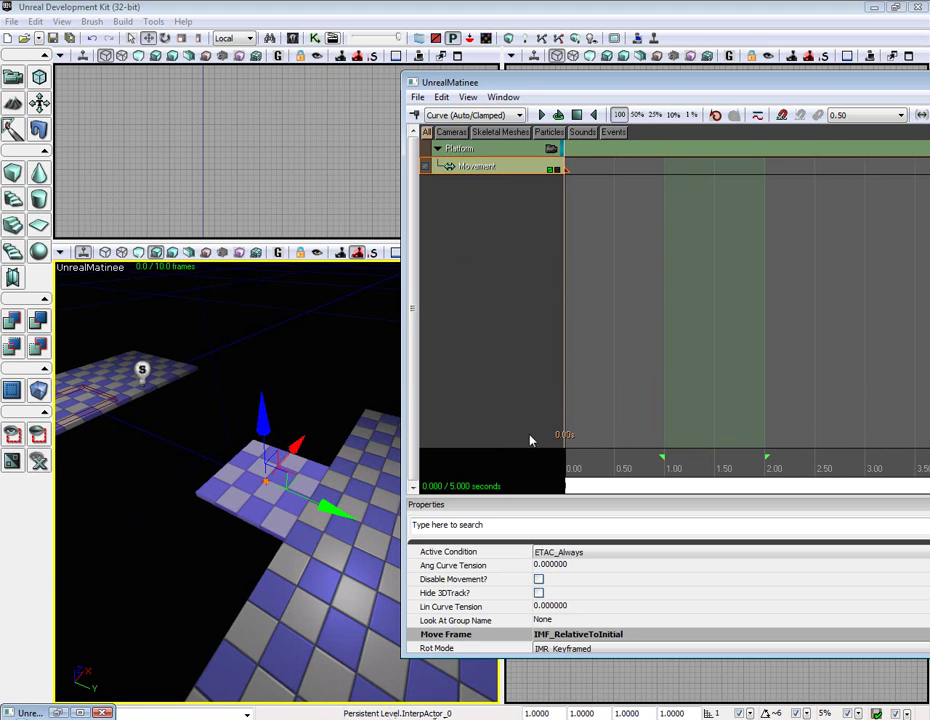
Step: Maximize the Matinee editor and select the Platform's Movement track
double_click(645, 86)
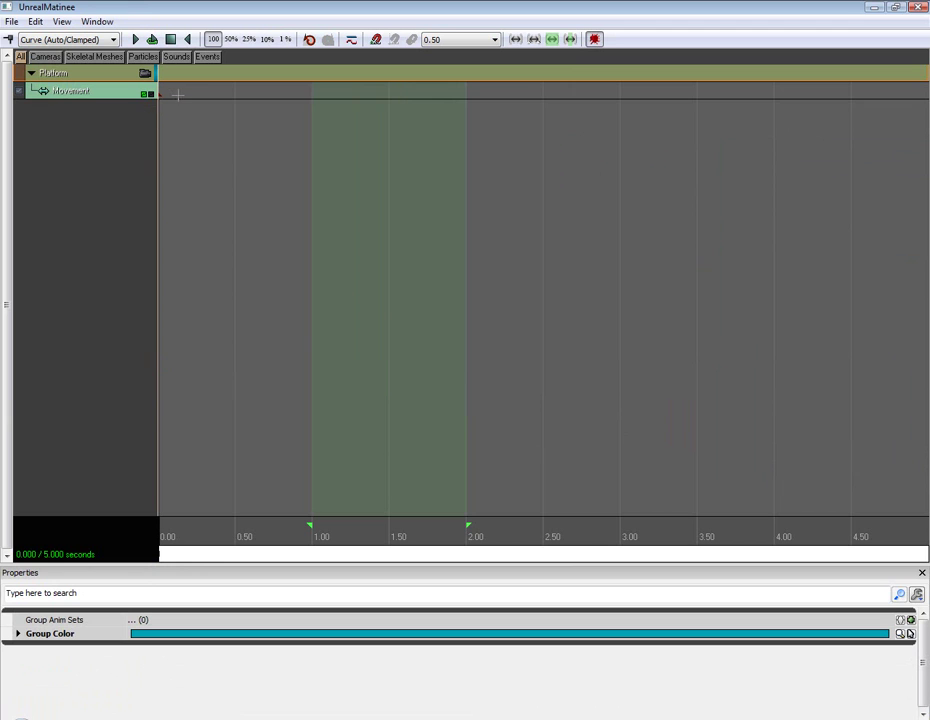
scroll(176, 96, "up", 1)
scroll(177, 98, "up", 2)
scroll(178, 101, "down", 2)
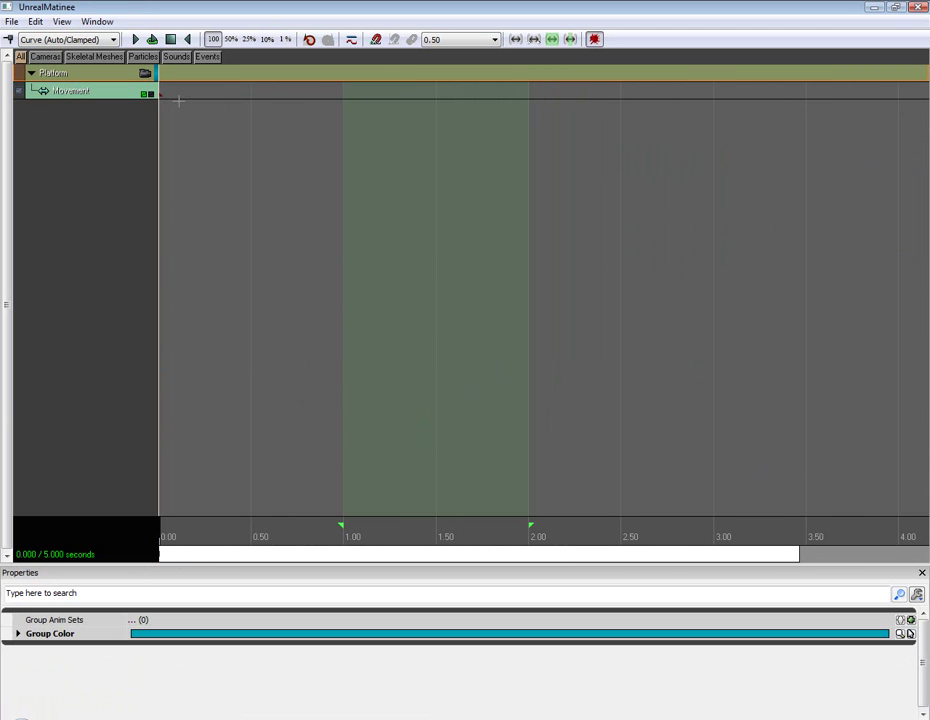
left_click(161, 96)
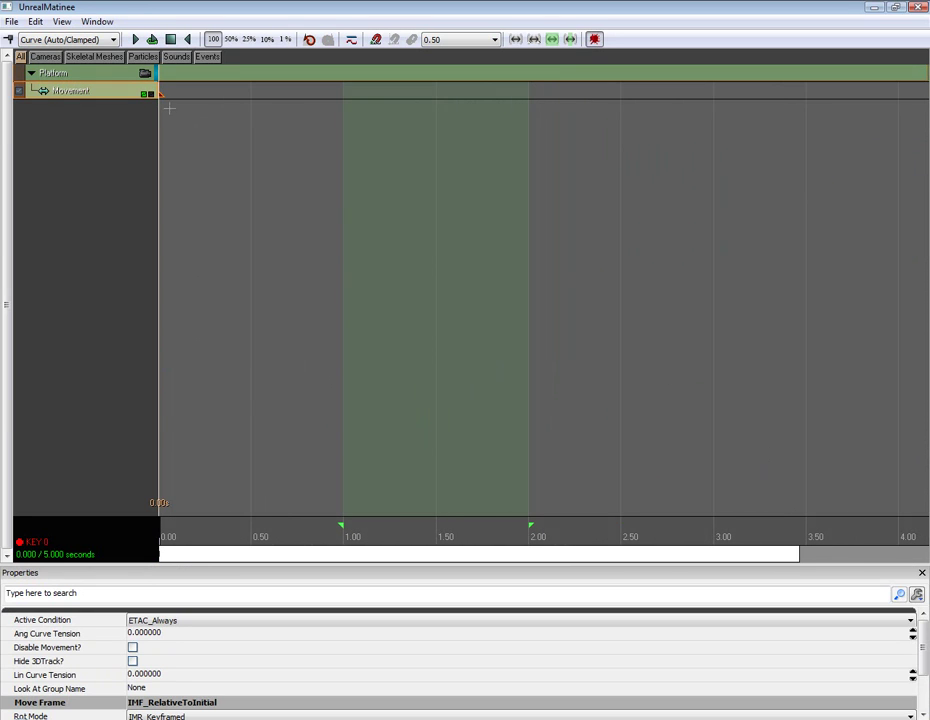
Step: Add a movement key at about 2.07 seconds
mouse_move(166, 533)
left_mouse_down()
mouse_move(336, 525)
mouse_move(540, 533)
left_mouse_up()
left_click(8, 39)
left_click(578, 118)
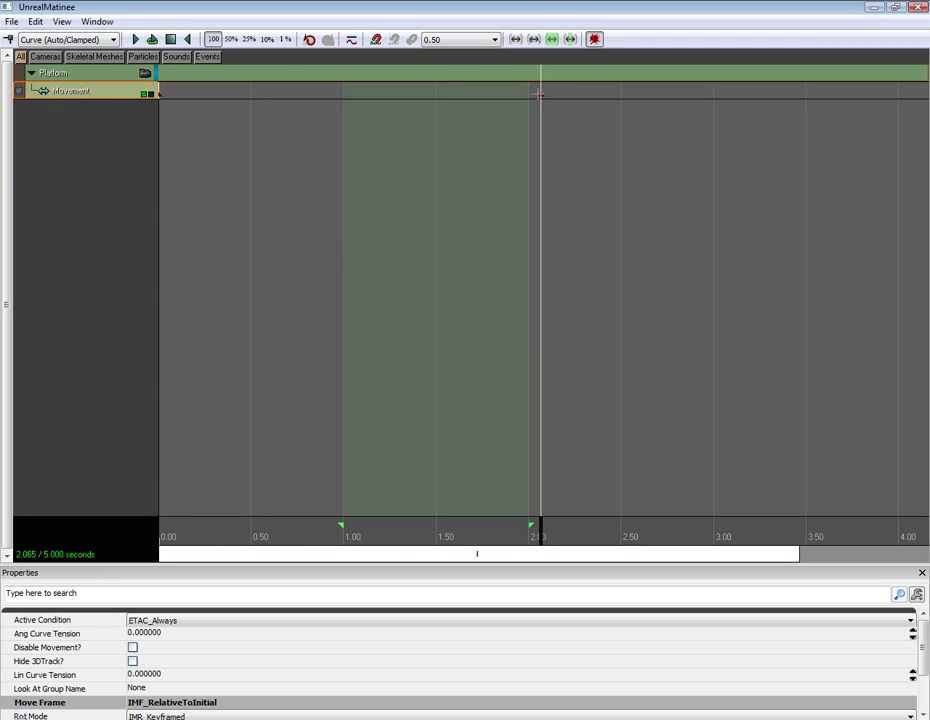
Step: Reselect the 2.07-second key and move the time cursor to the 5.00-second end
left_click_drag(540, 525, 463, 523)
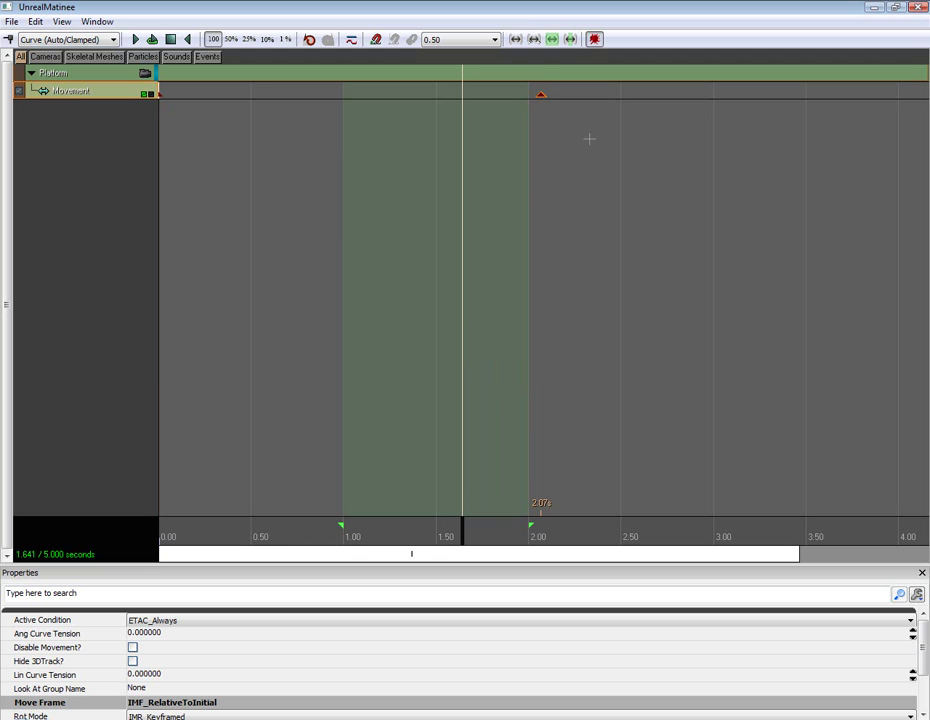
left_click(540, 95)
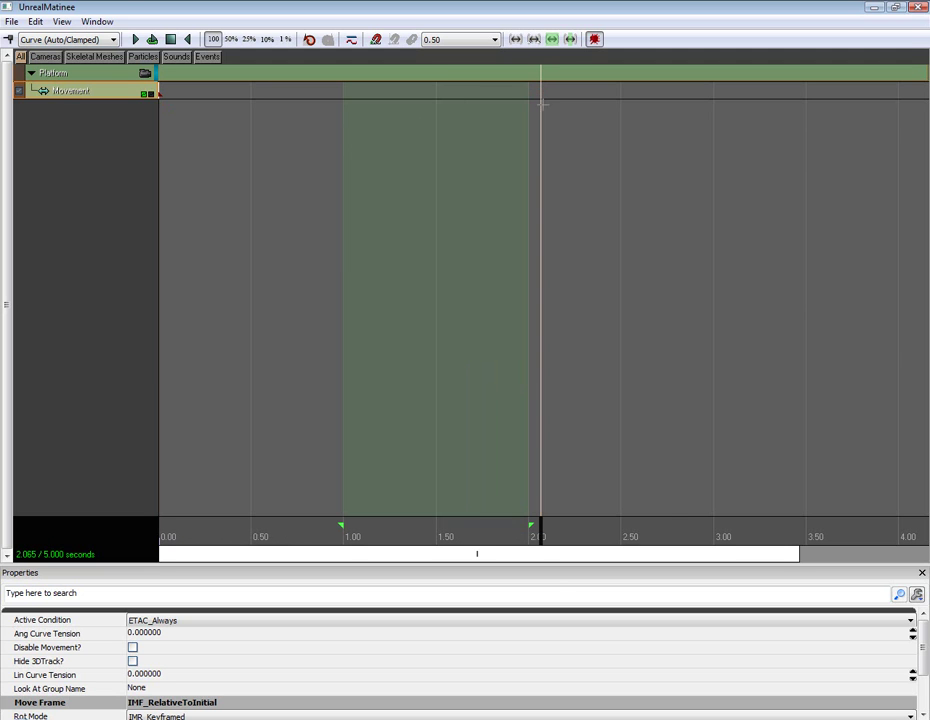
left_click_drag(614, 566, 855, 554)
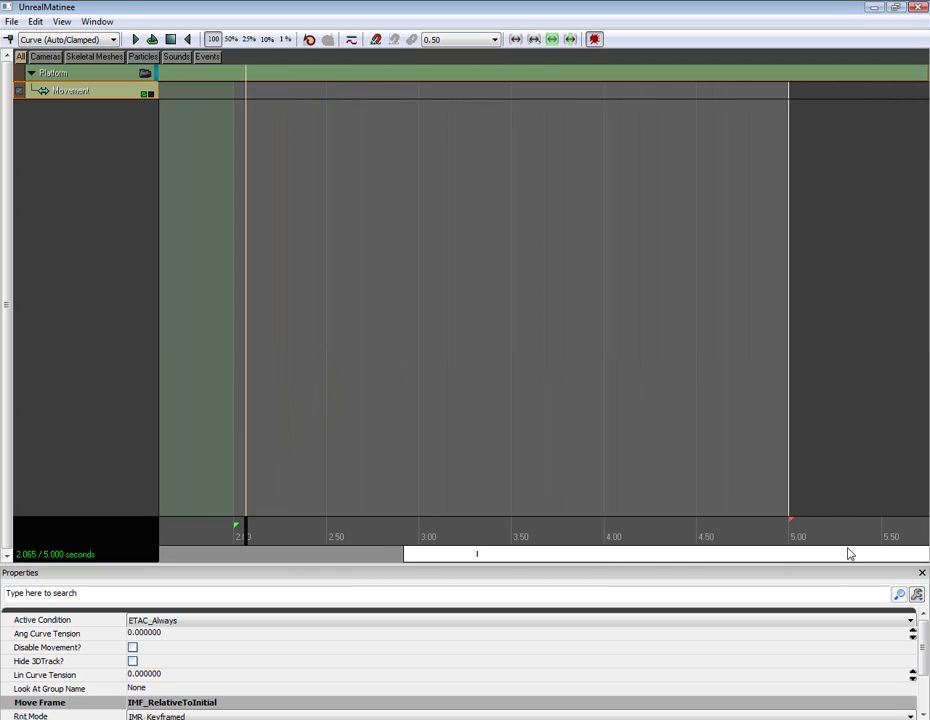
left_click_drag(240, 527, 837, 525)
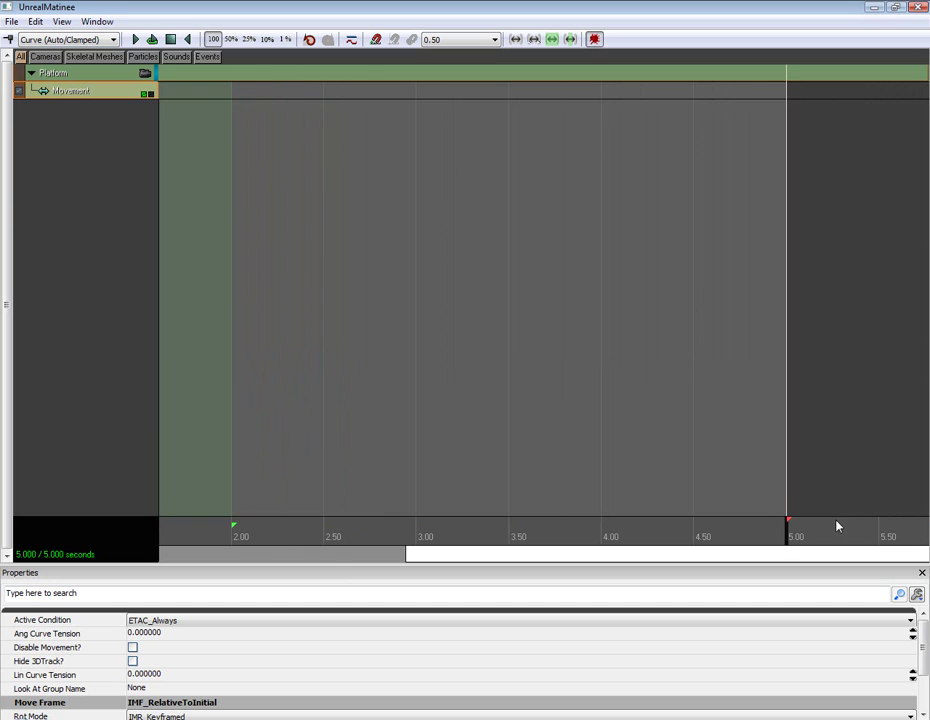
Step: Key the platform at 5.00 seconds, sliding it along its axis toward the other platform
left_click(8, 40)
double_click(366, 7)
left_click_drag(453, 72, 473, 89)
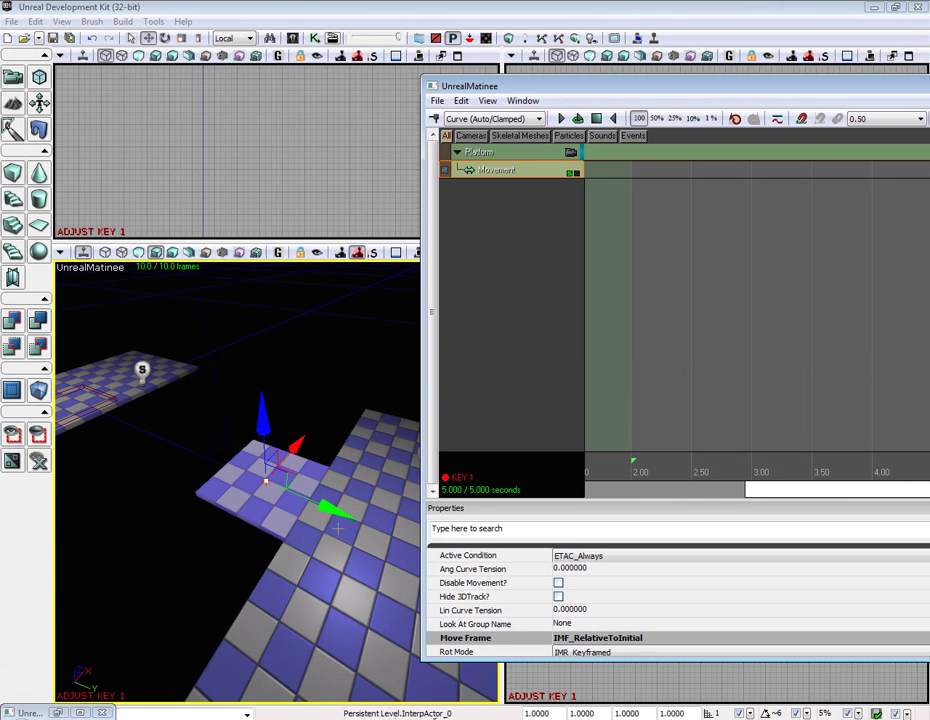
mouse_move(334, 511)
left_mouse_down()
mouse_move(185, 445)
mouse_move(290, 455)
mouse_move(275, 452)
left_mouse_up()
left_click(199, 176)
mouse_move(199, 176)
left_mouse_down()
mouse_move(210, 79)
mouse_move(208, 141)
mouse_move(391, 161)
left_mouse_up()
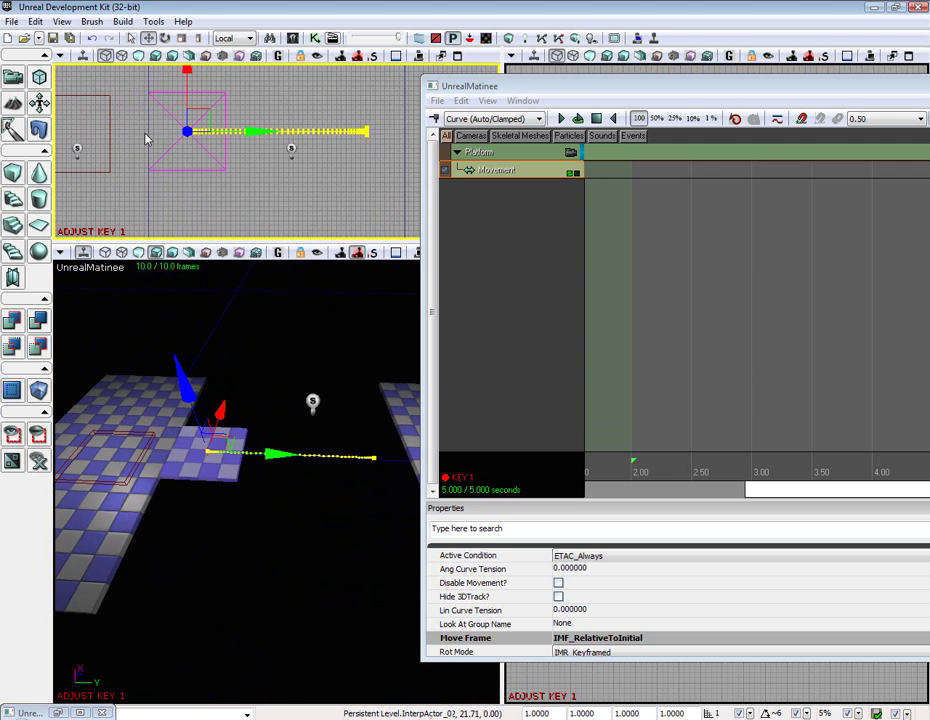
left_click_drag(151, 145, 233, 155)
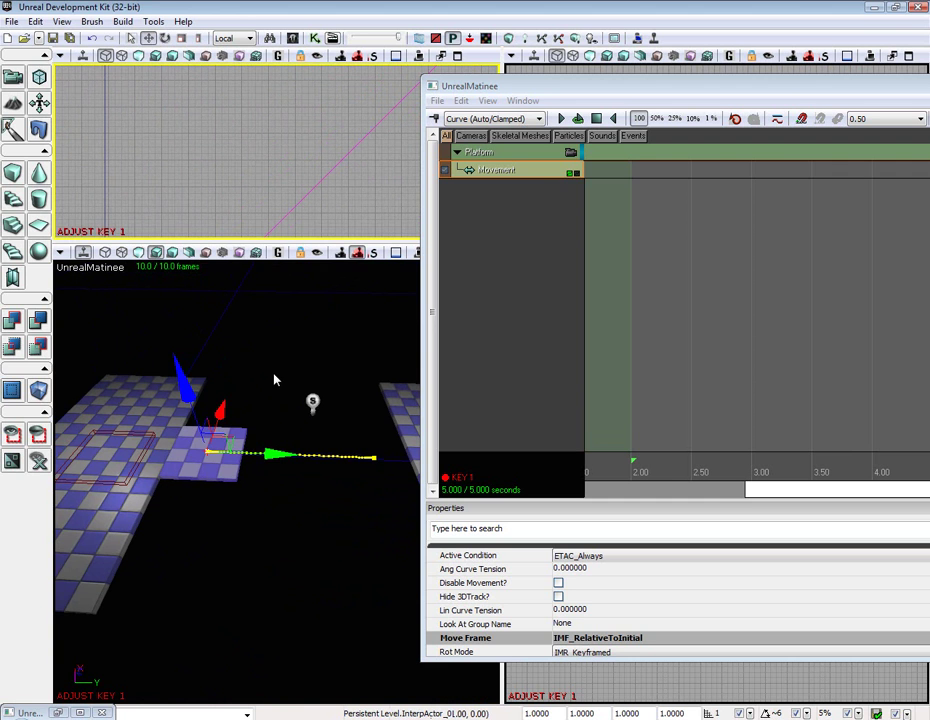
Step: Look down at the platforms and test the movement with rewind, Play and Stop
mouse_move(340, 355)
right_mouse_down()
mouse_move(370, 400)
mouse_move(404, 340)
right_mouse_up()
left_click(596, 118)
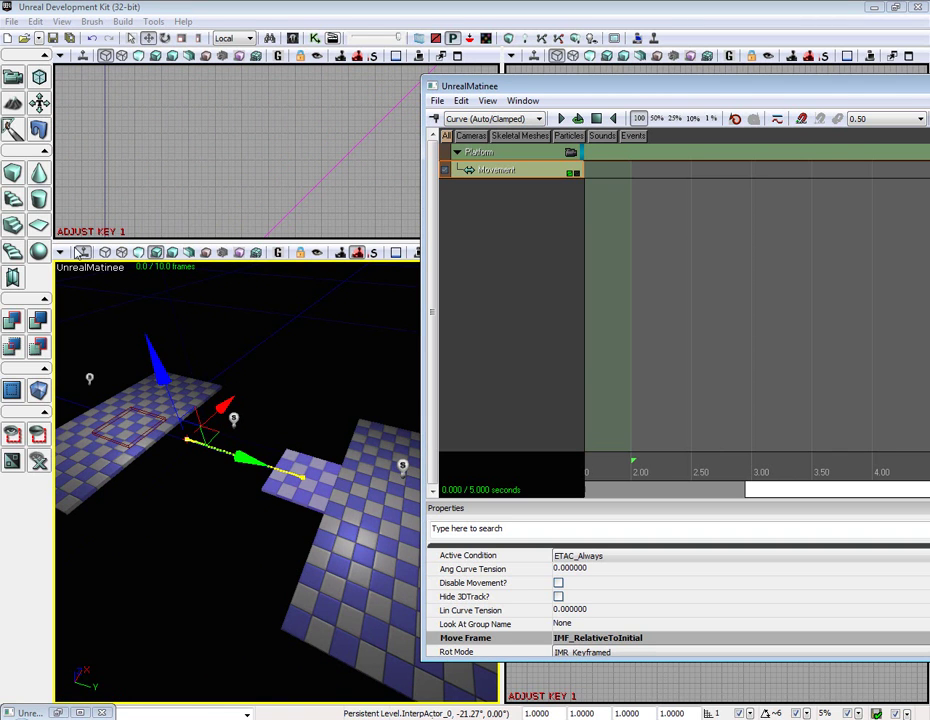
left_click(570, 118)
left_click(601, 120)
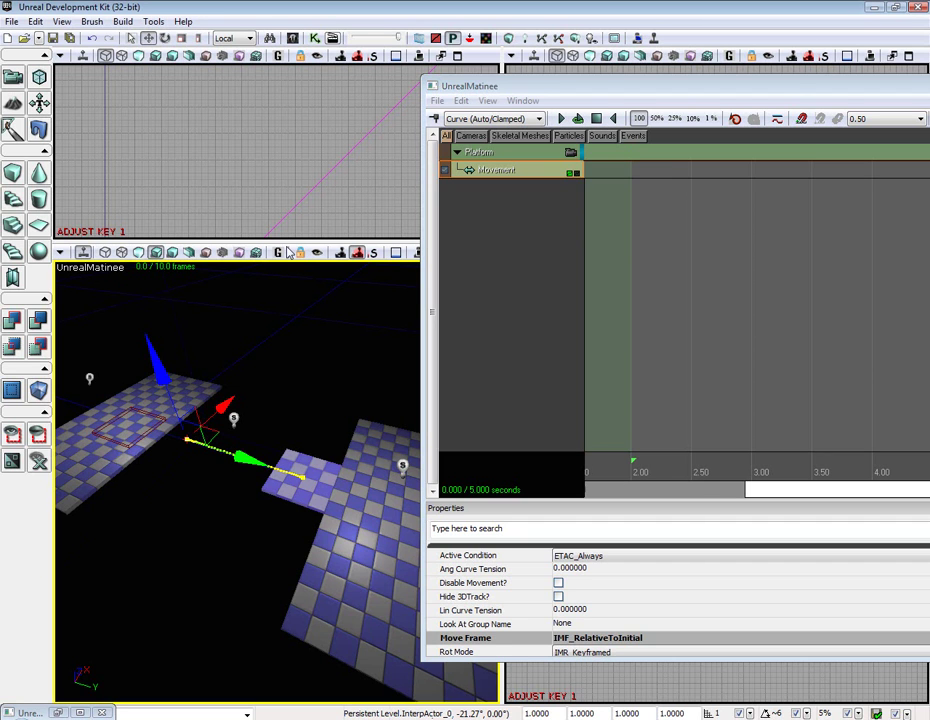
Step: Enable Real Time in the perspective view, preview the five-second slide, then rewind
left_click(84, 253)
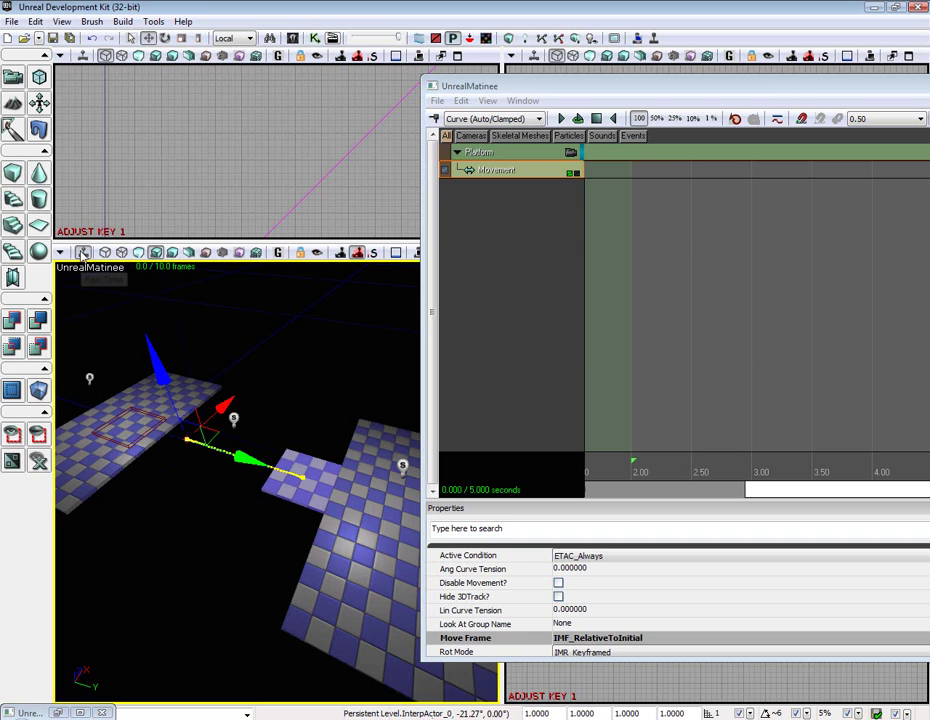
left_click(559, 118)
left_click_drag(338, 373, 338, 373)
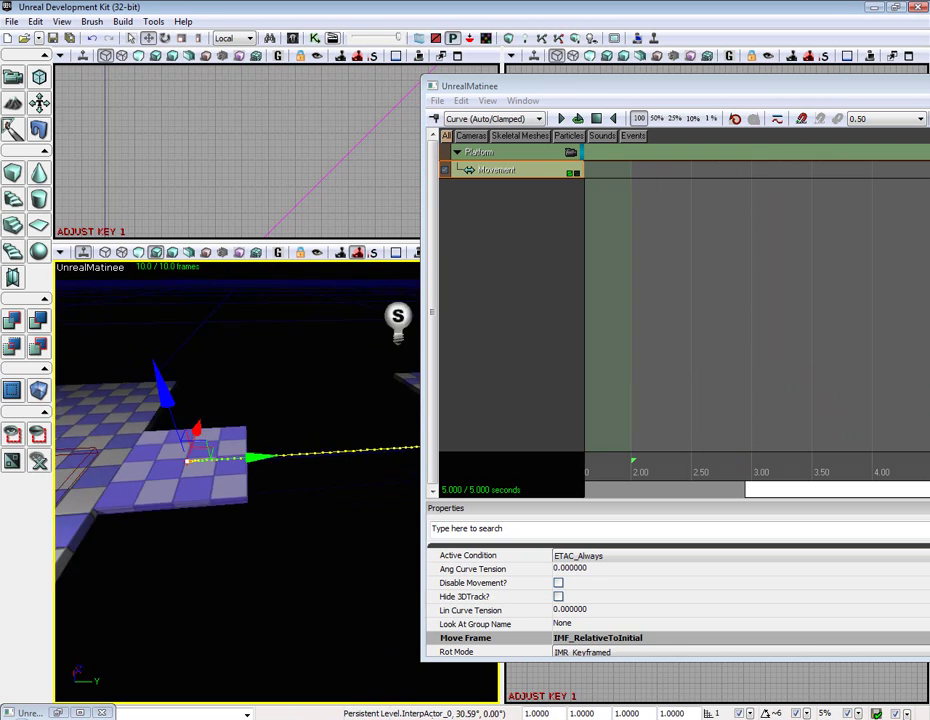
left_click(596, 119)
left_click_drag(716, 92, 376, 93)
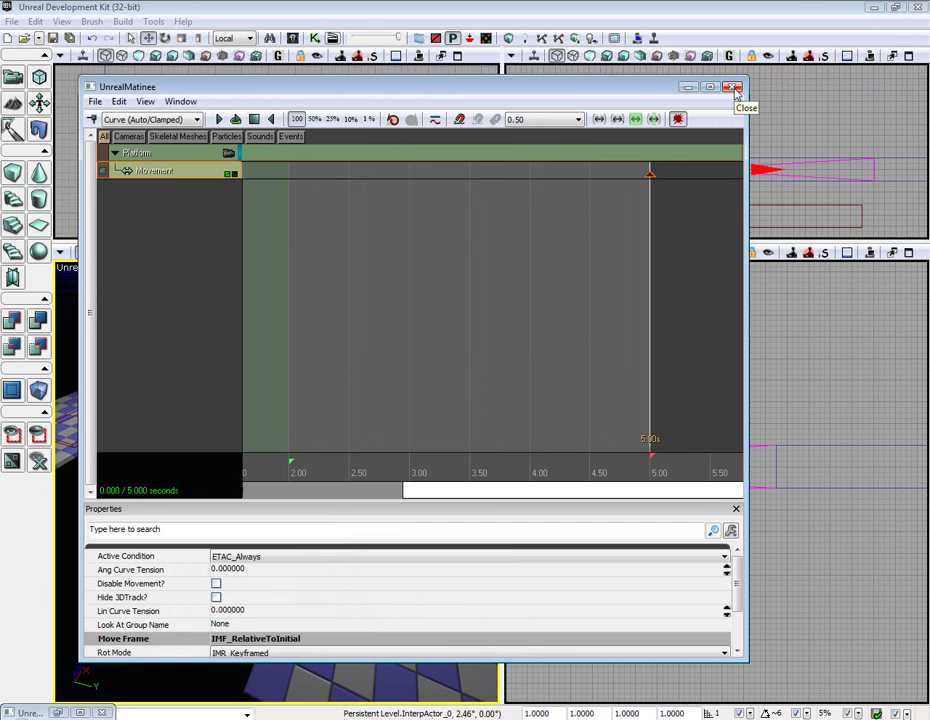
Step: Close Matinee, add a Trigger actor on the checkered floor, and reopen Kismet
left_click(735, 90)
left_click_drag(378, 374, 378, 374)
right_click(264, 462)
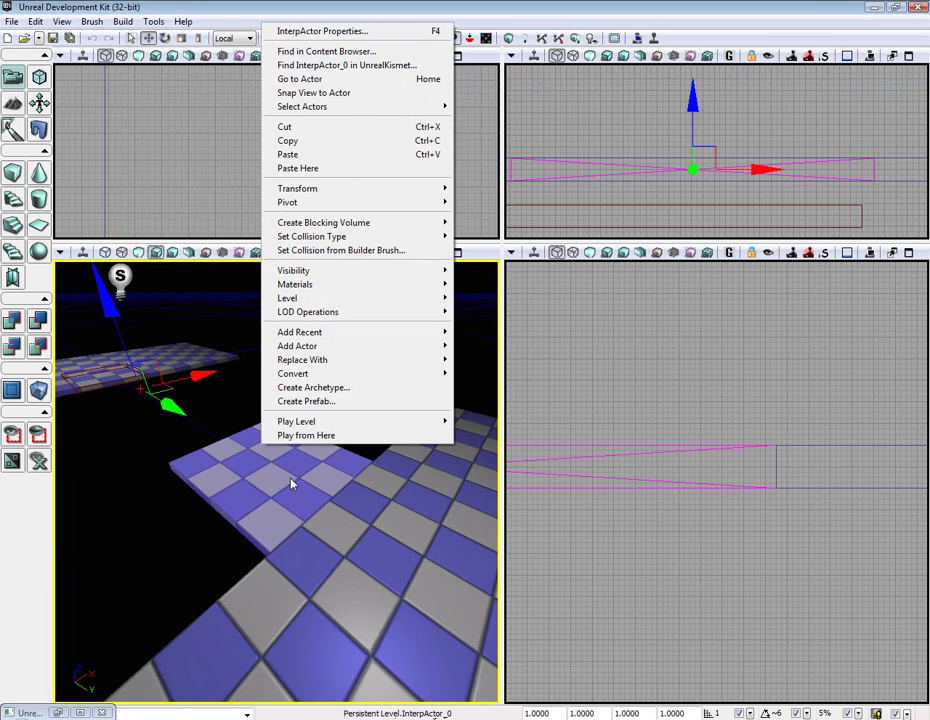
left_click(291, 484)
mouse_move(320, 352)
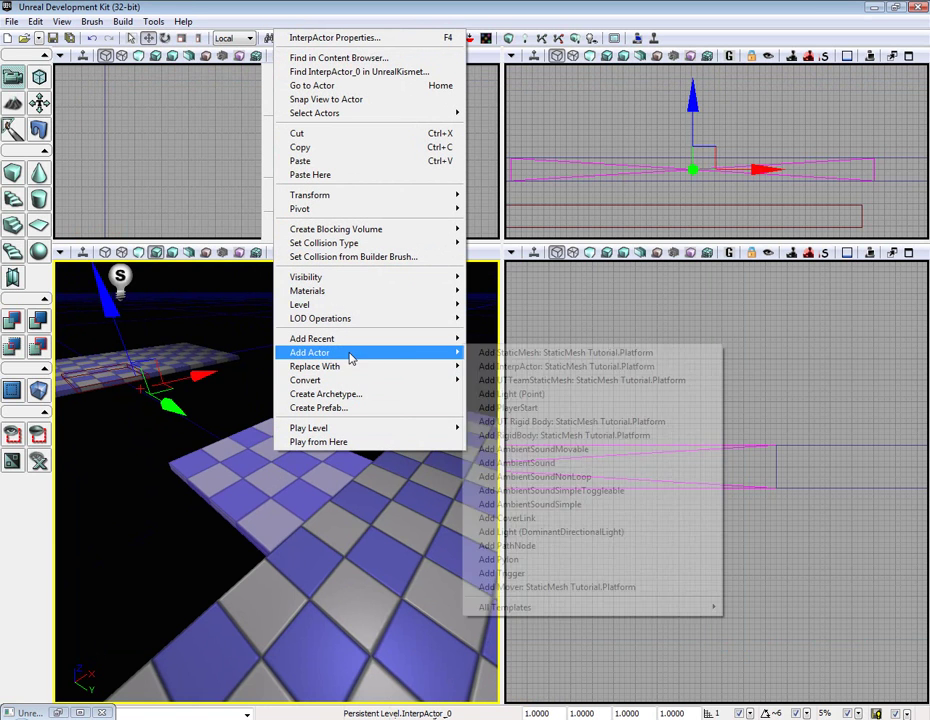
left_click(505, 573)
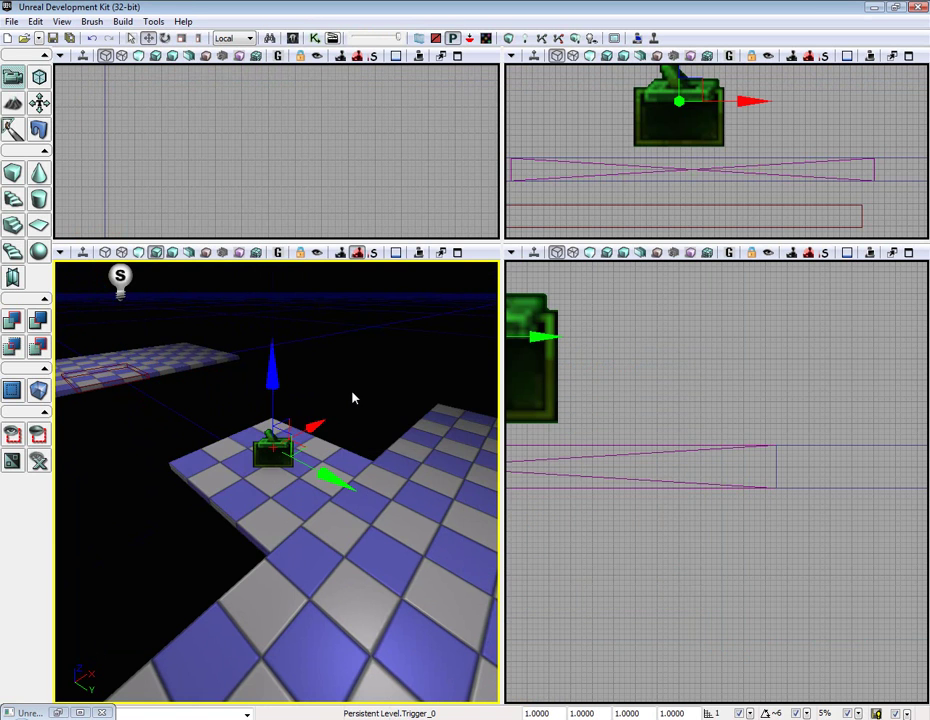
left_click(60, 713)
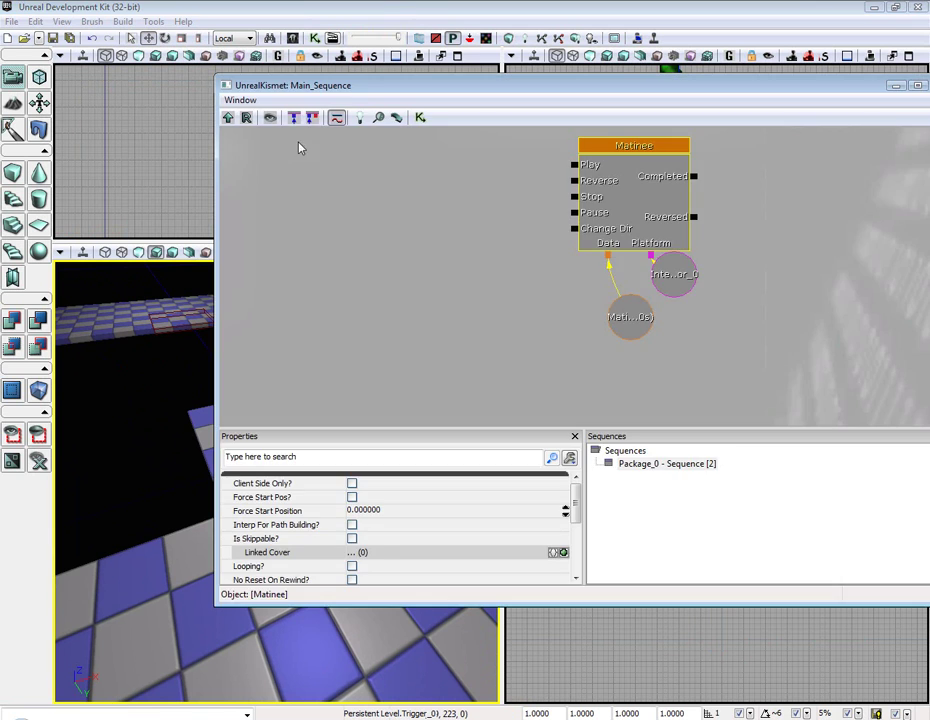
left_click_drag(367, 92, 499, 131)
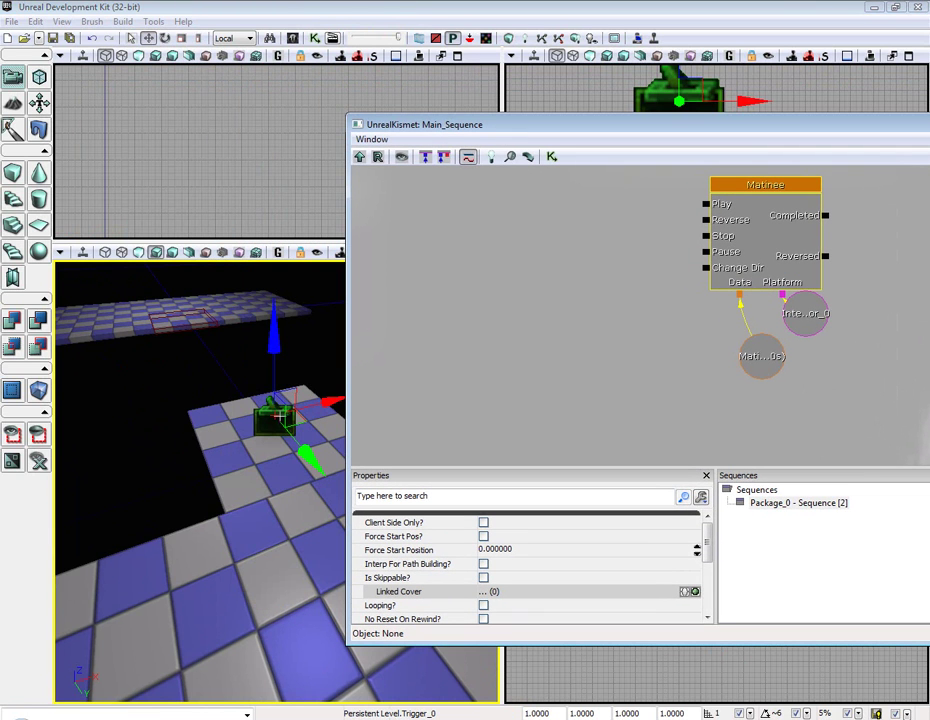
Step: Create a Trigger_0 Touch event and wire Touched to the Matinee's Play input
right_click(455, 232)
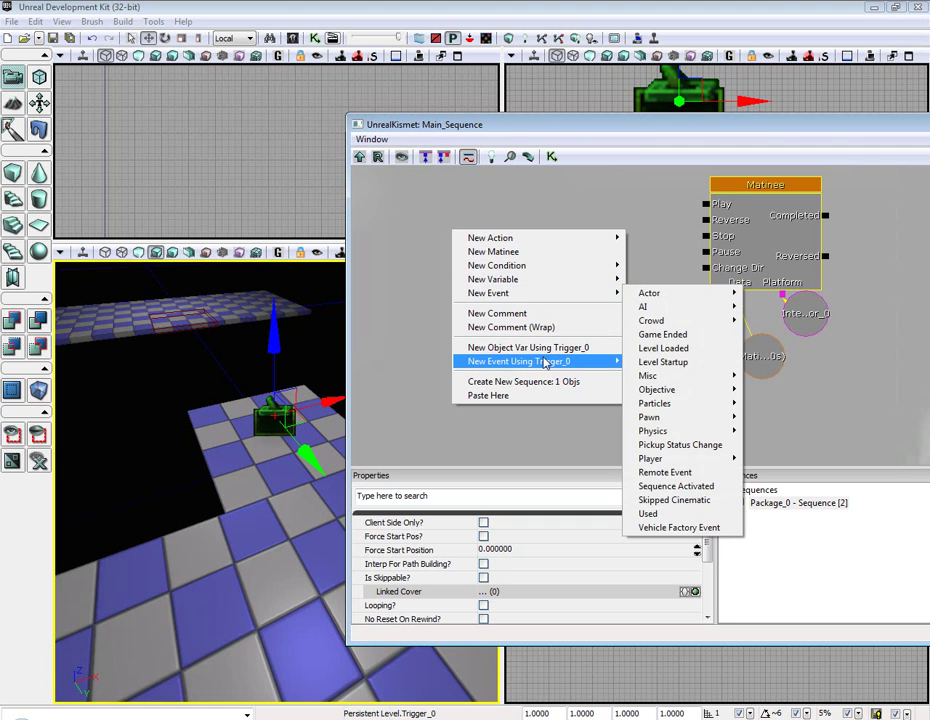
mouse_move(519, 361)
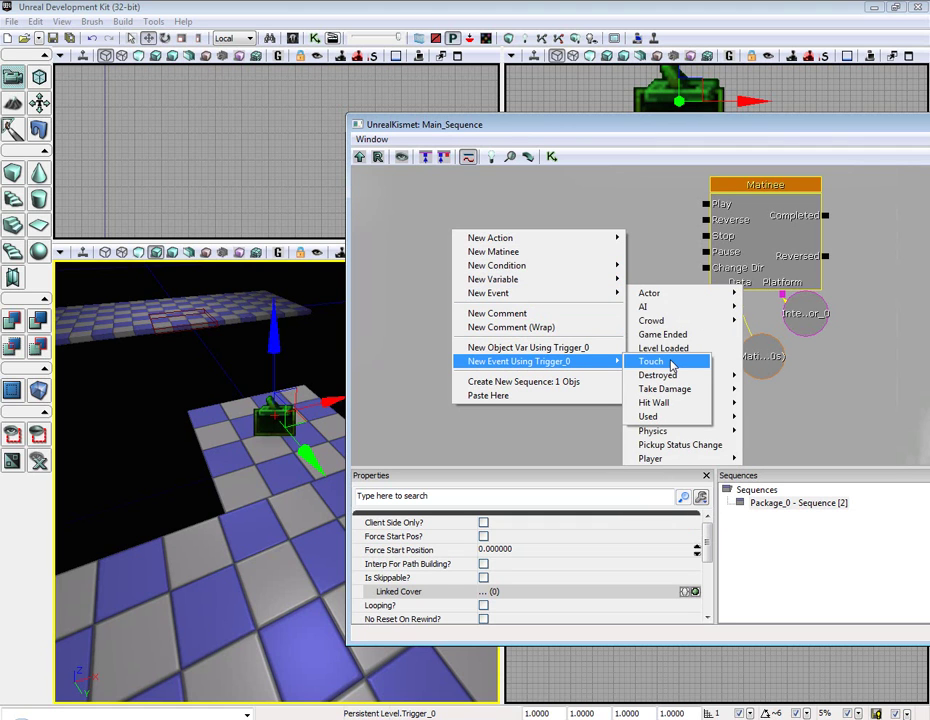
left_click(672, 366)
mouse_move(526, 296)
left_mouse_down("ctrl")
mouse_move(511, 218)
mouse_move(597, 215)
left_mouse_up("ctrl")
left_click_drag(692, 205, 705, 207)
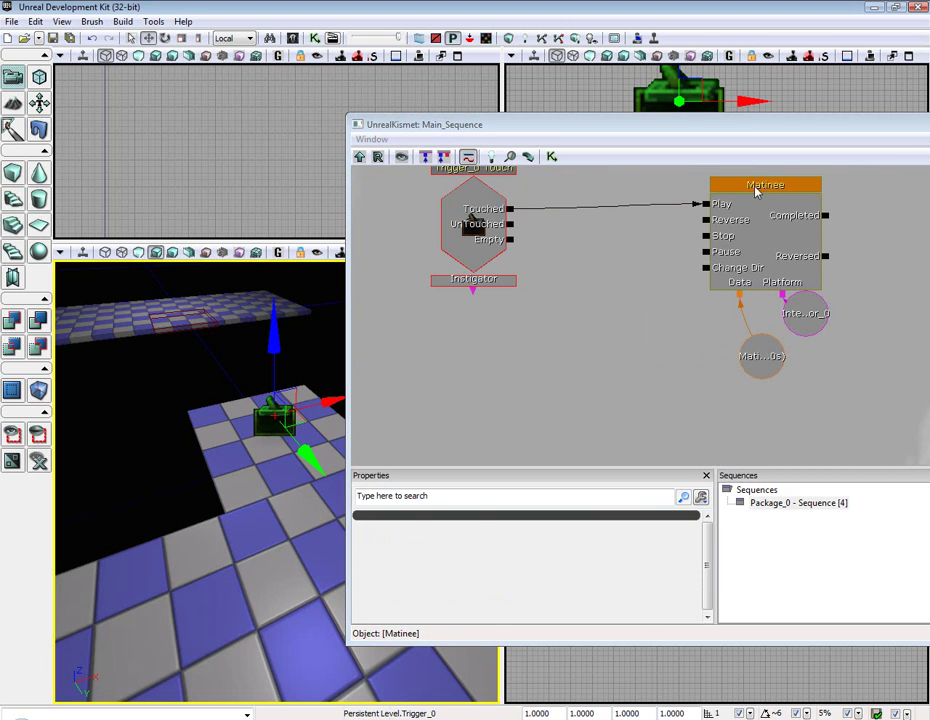
left_click_drag(756, 191, 692, 197, "ctrl")
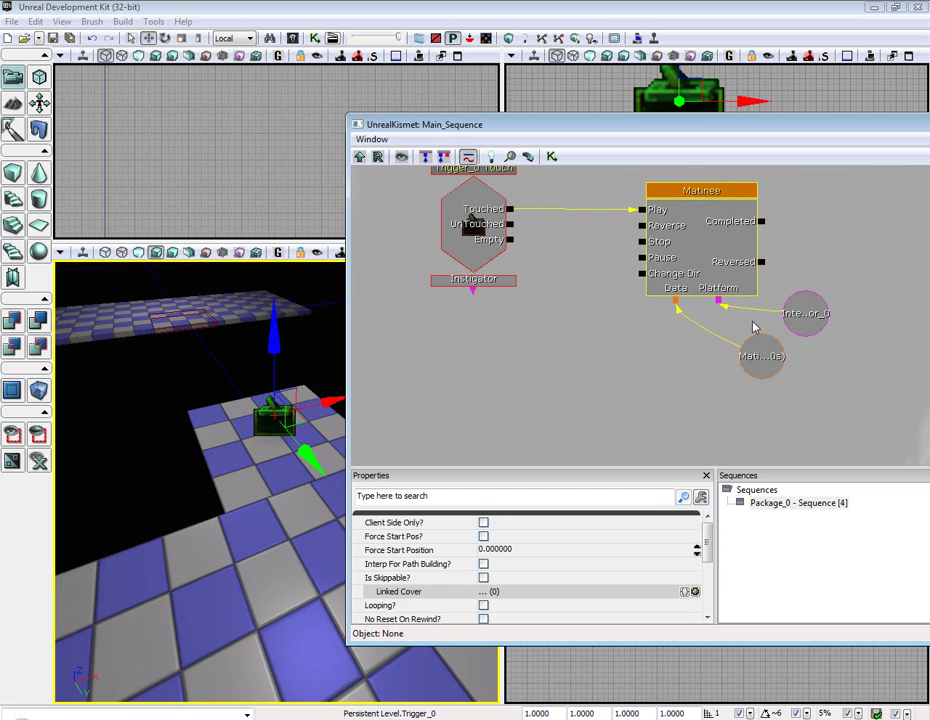
Step: Move the Matinee Data and InterpActor_0 variables down-left and select the Touch event
left_click(757, 362)
left_click(806, 313, "ctrl")
left_click_drag(806, 313, 773, 364, "ctrl")
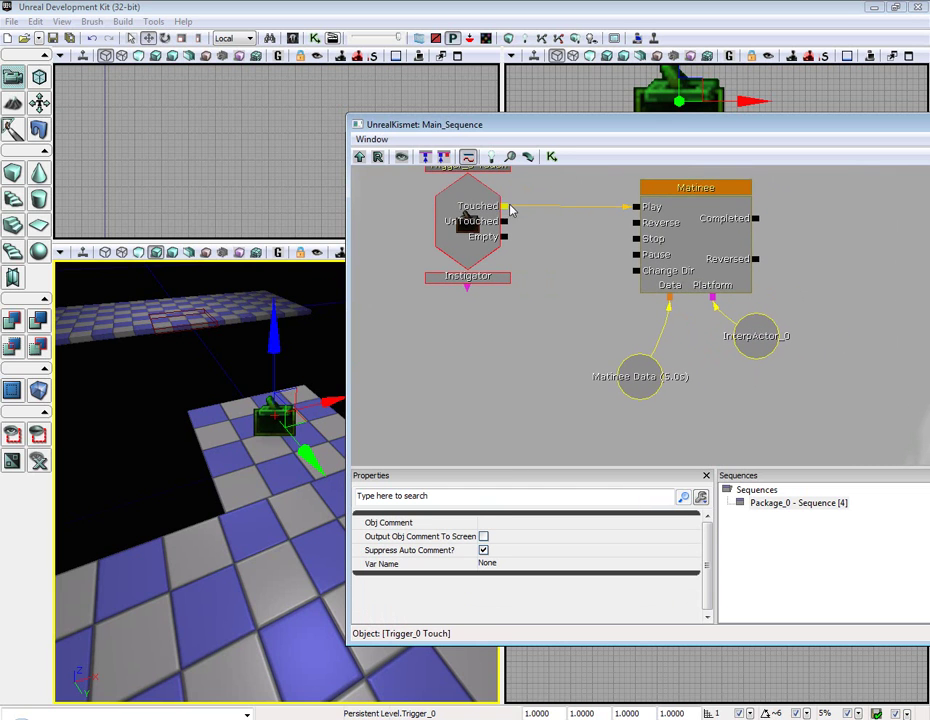
left_click_drag(510, 208, 524, 208)
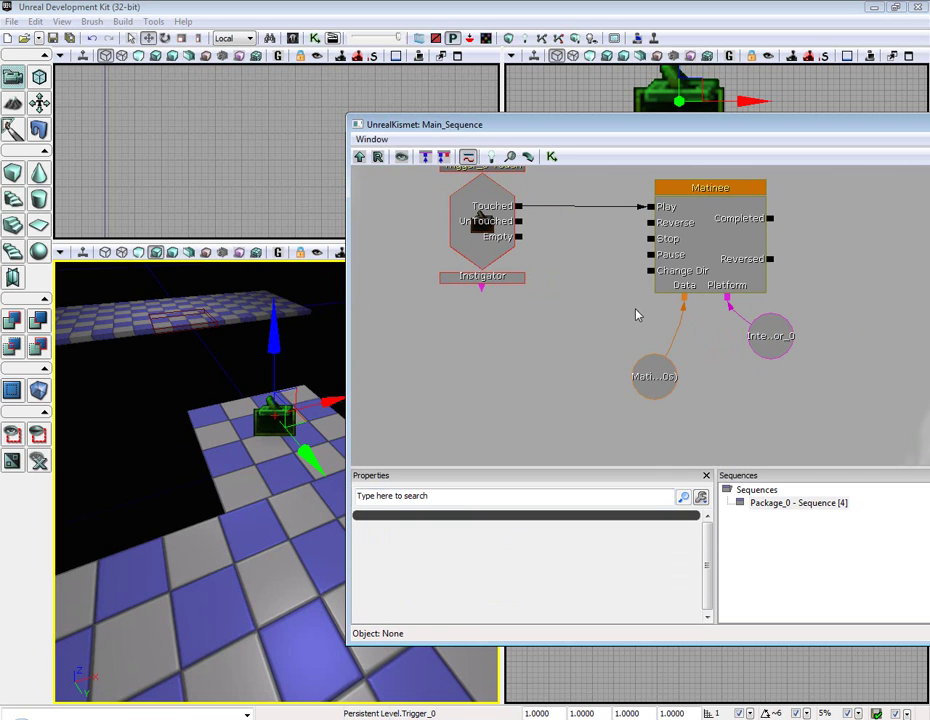
left_click(479, 225)
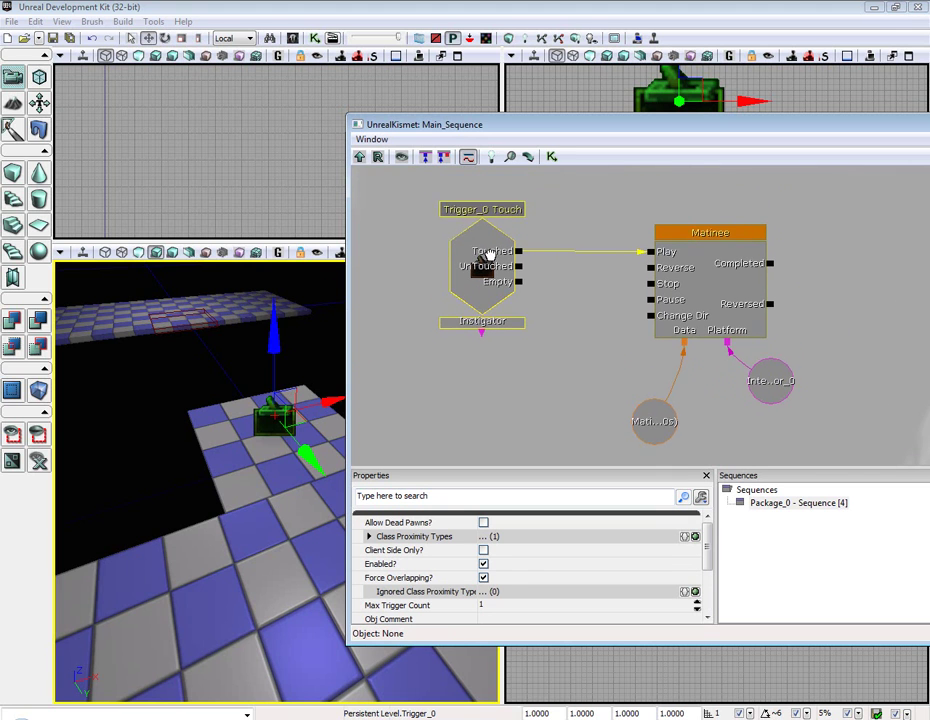
left_click_drag(503, 208, 500, 228)
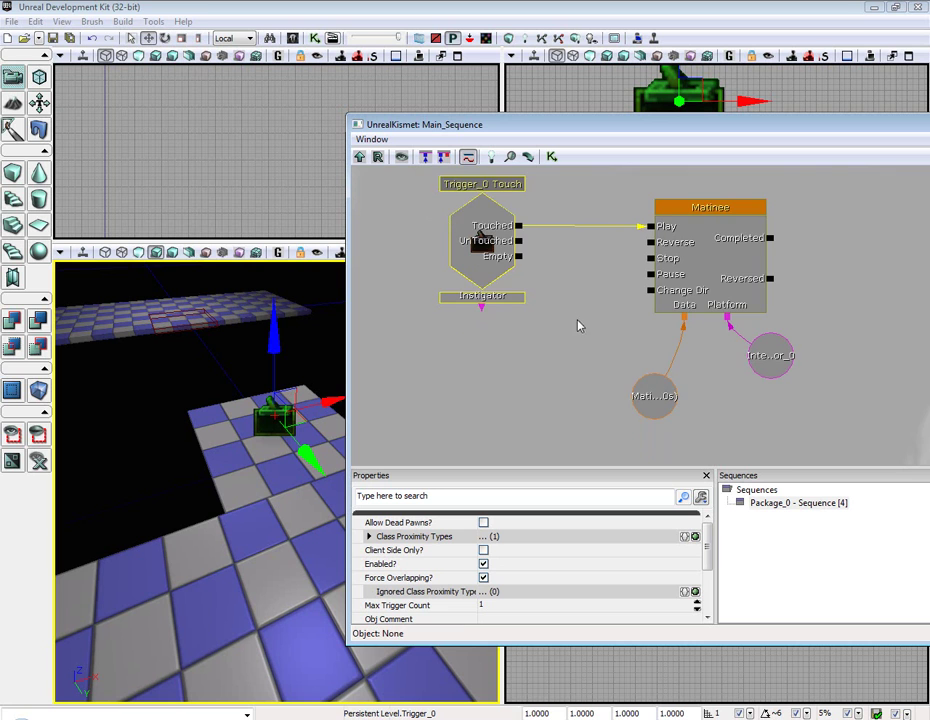
mouse_move(578, 325)
left_mouse_down()
mouse_move(596, 295)
mouse_move(575, 324)
left_mouse_up()
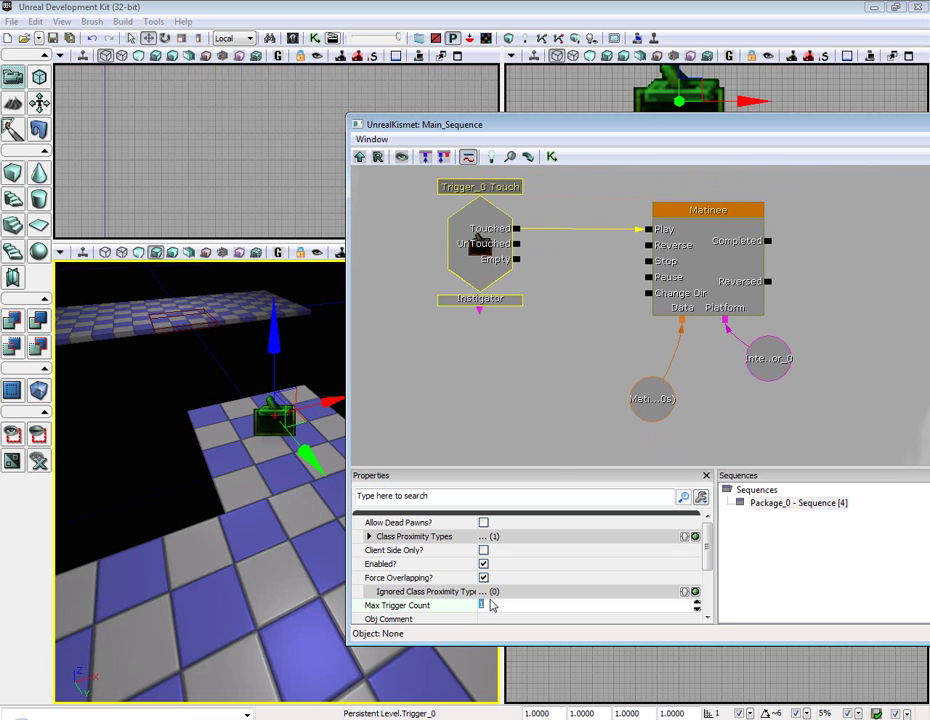
Step: Rebuild the level's lighting and dismiss the Map Check results
right_click(280, 580)
left_click(150, 20)
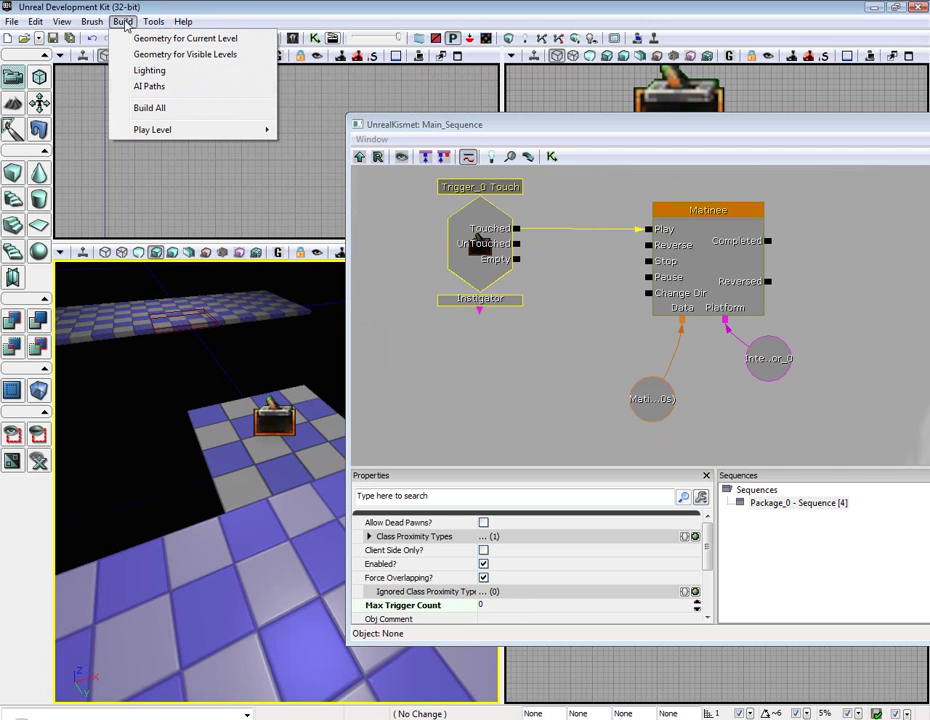
left_click(155, 74)
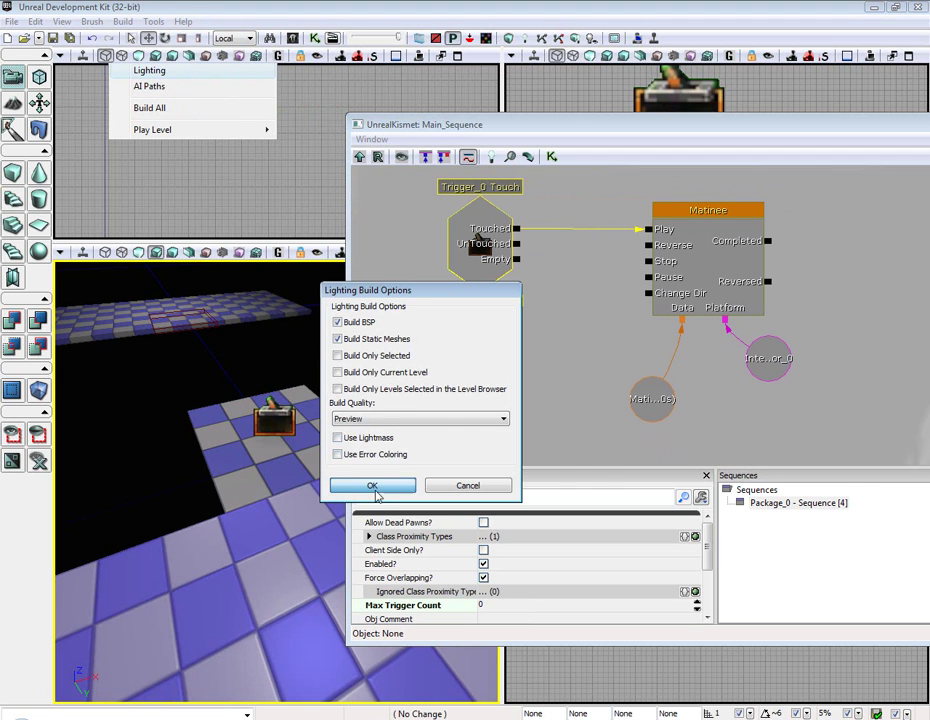
left_click(376, 492)
left_click(702, 340)
Step: Play the level from here in an editor game and walk around with W and S
right_click(276, 301)
left_click(322, 561)
key("w")
key("s")
key("w")
key("w")
key("w")
key("w")
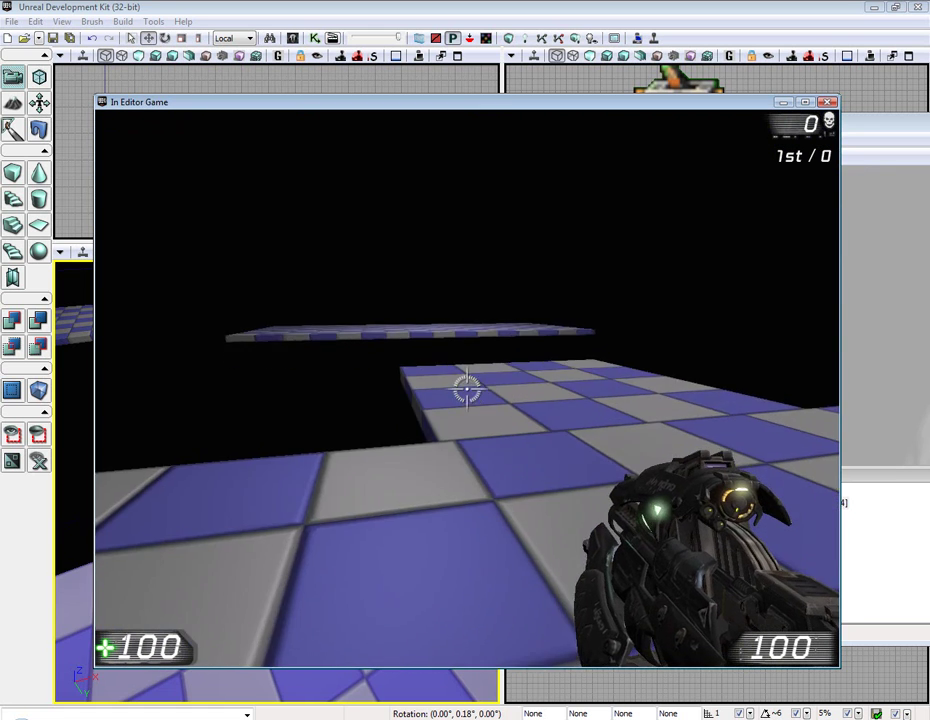